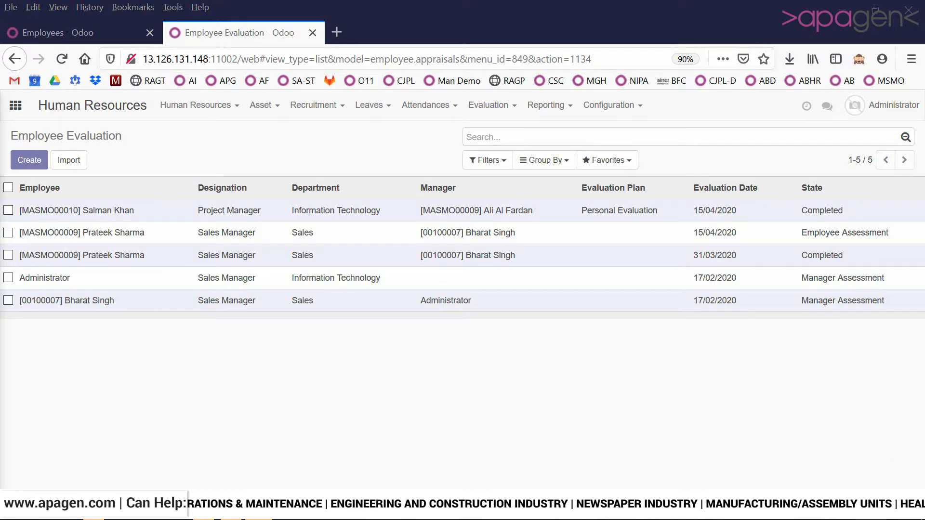
- Open the list of performance sub-parameters from the employee evaluation configuration
left_click(467, 107)
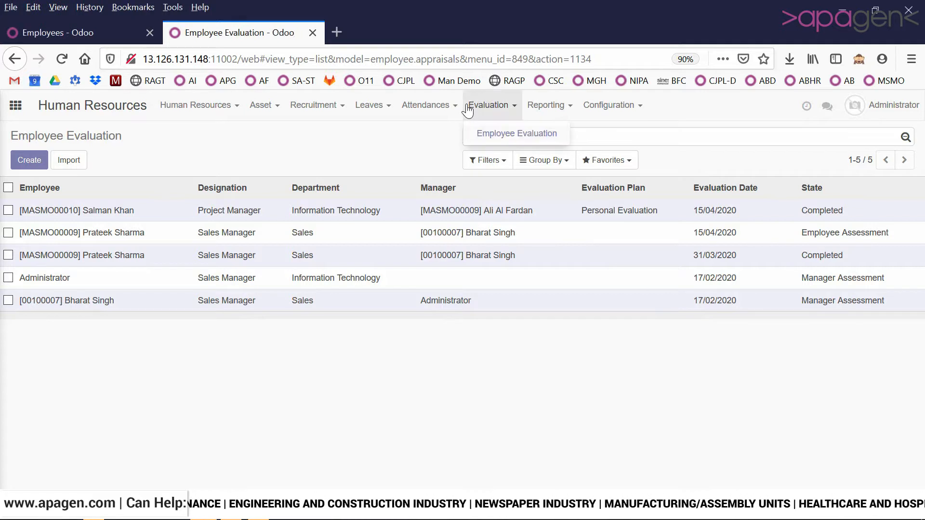
left_click(626, 107)
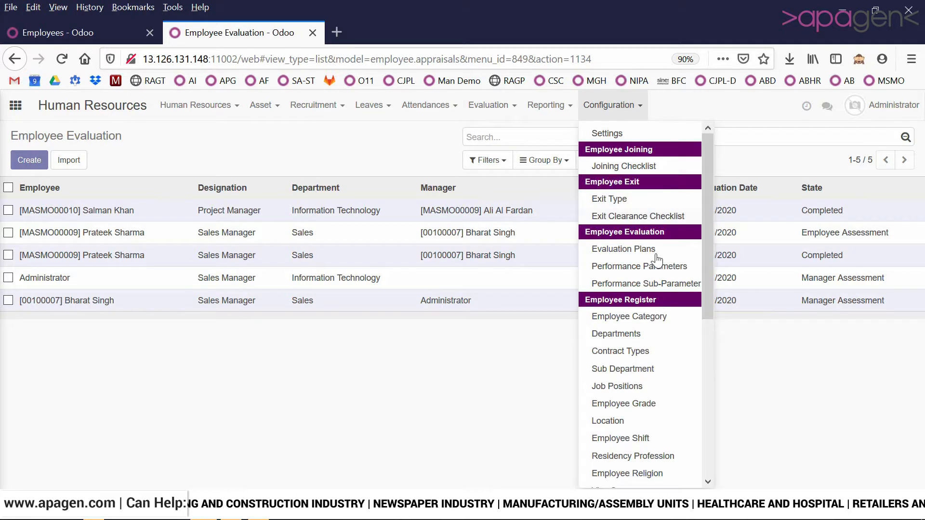
left_click(667, 283)
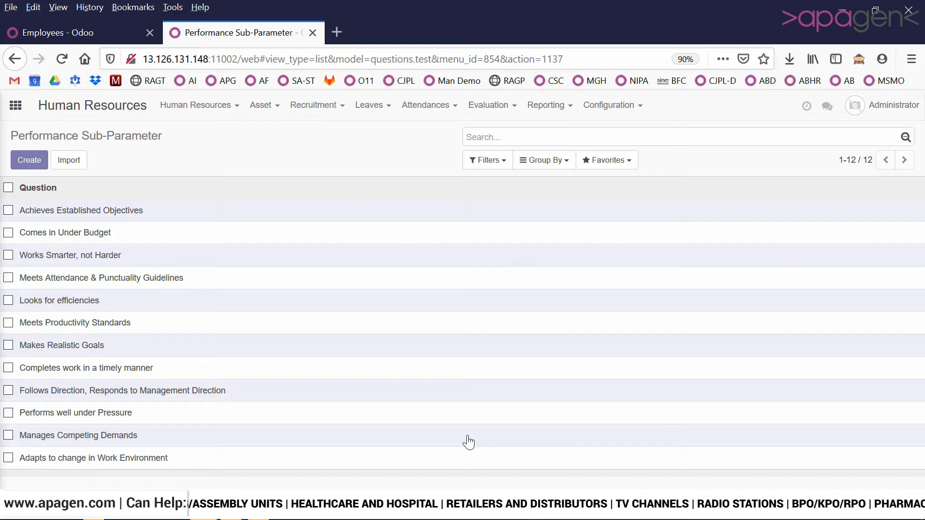
- Review the sub-parameters and maximum scores of the Productivity and Adaptibility & Dependability performance parameters
left_click(641, 106)
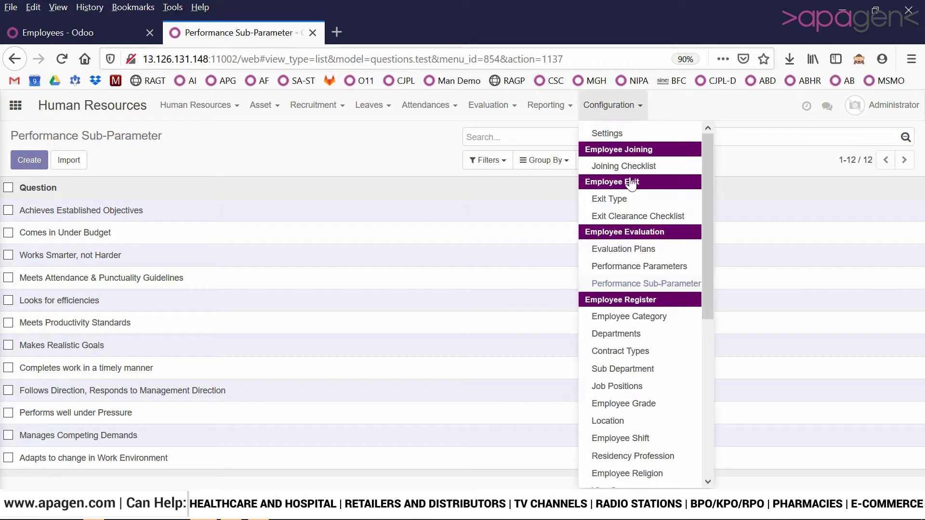
left_click(630, 267)
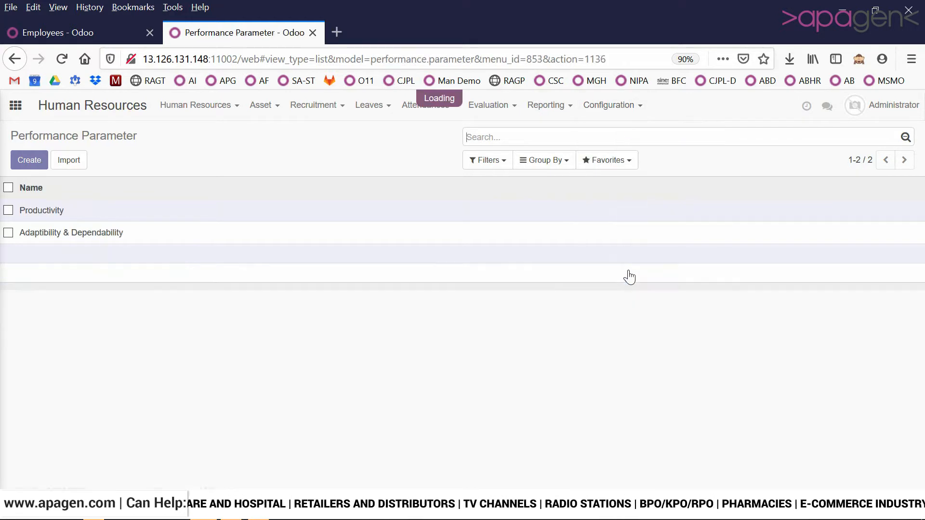
left_click(27, 221)
left_click(24, 159)
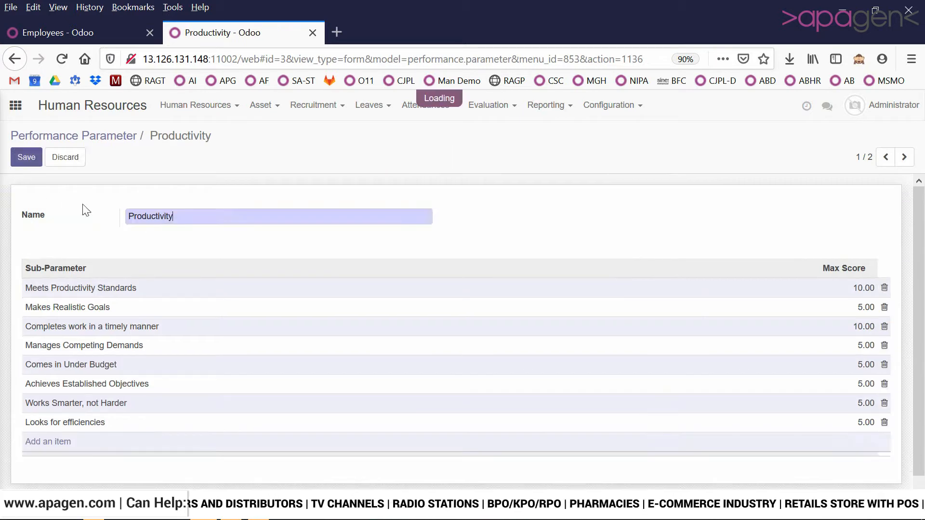
left_click_drag(206, 224, 93, 219)
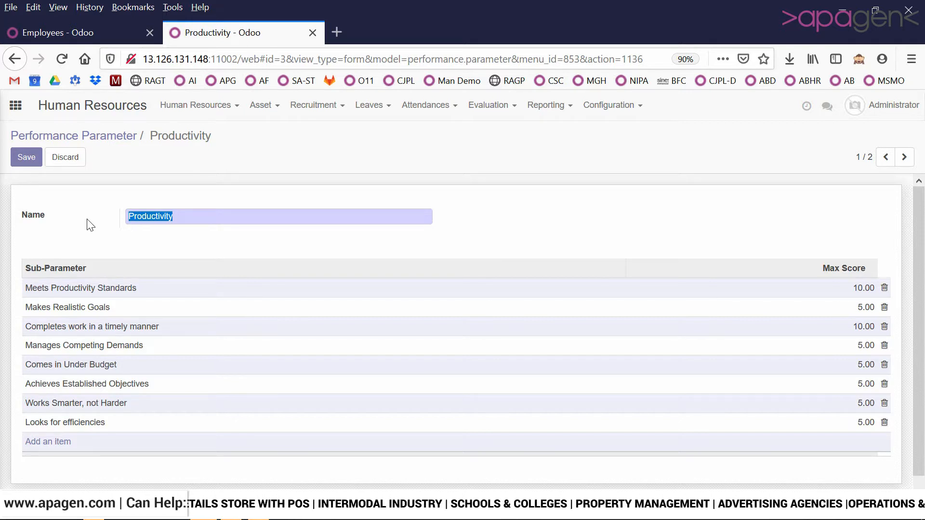
left_click(107, 140)
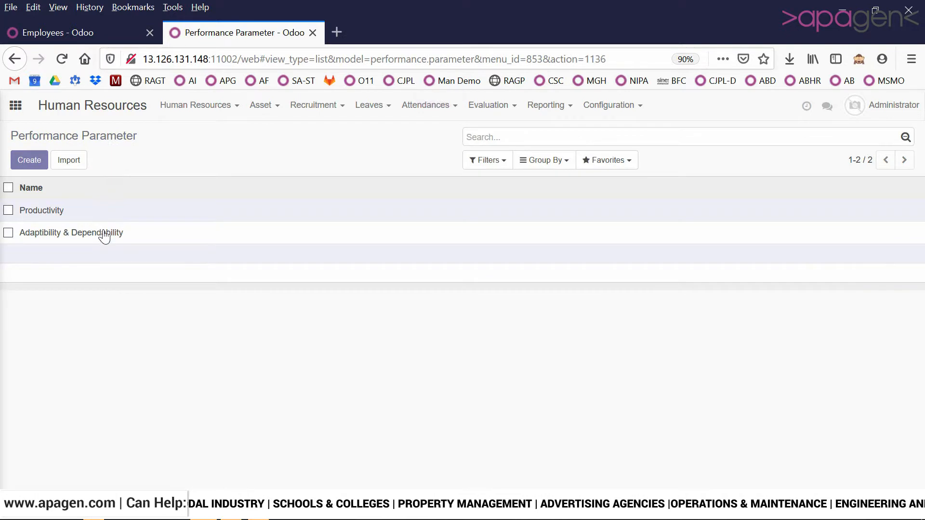
left_click(104, 235)
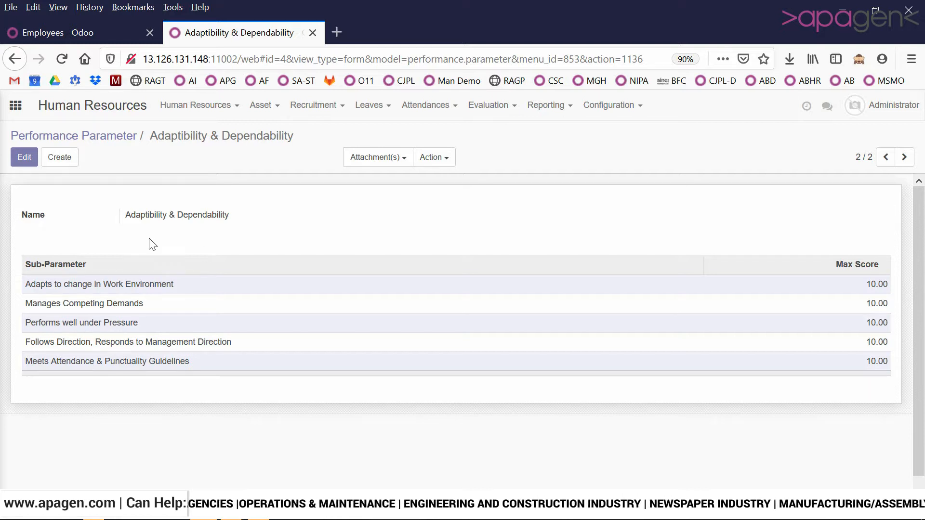
- Open the Personal Evaluation plan in edit mode and examine its manager and employee weightages
left_click(630, 107)
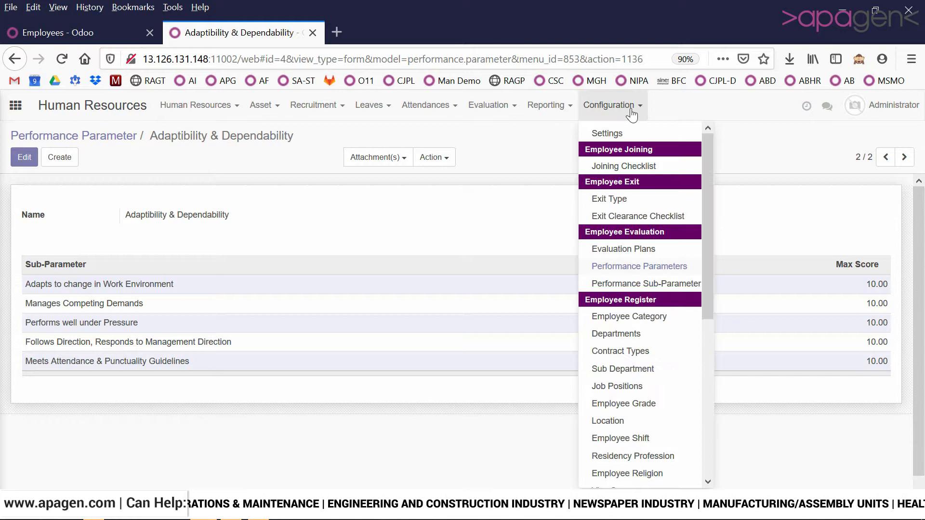
left_click(623, 249)
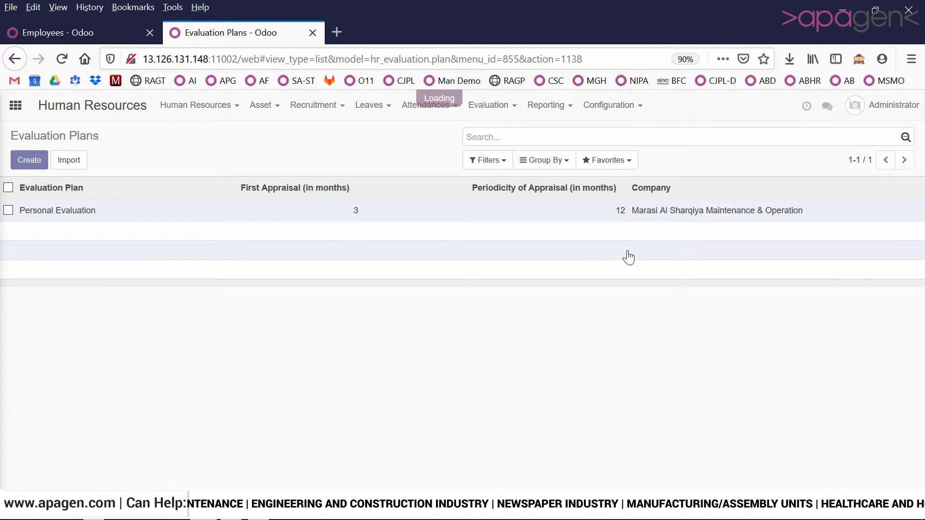
left_click(42, 212)
left_click(24, 159)
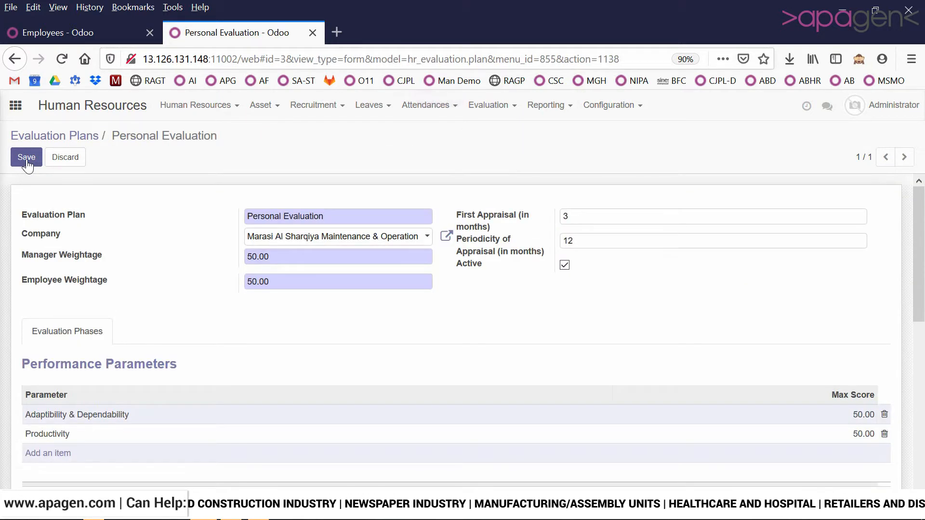
scroll(79, 243, "down", 2)
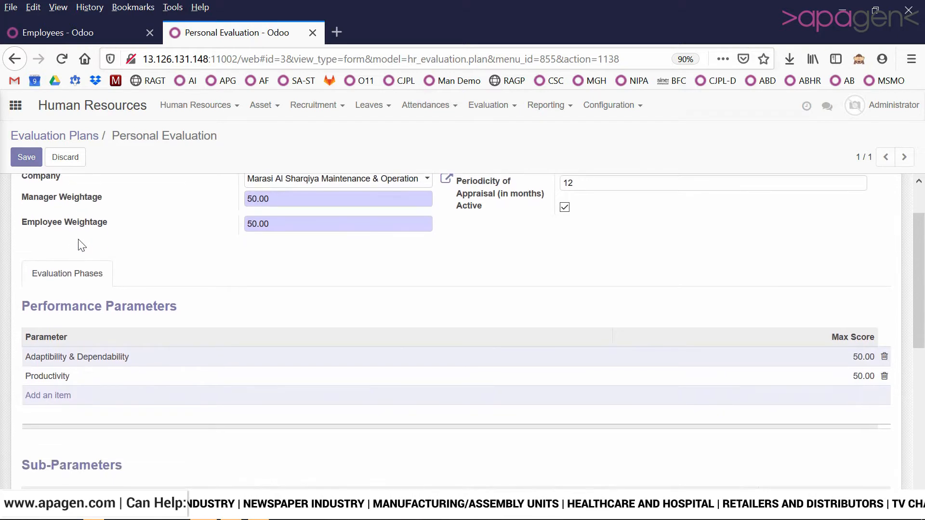
scroll(238, 202, "up", 2)
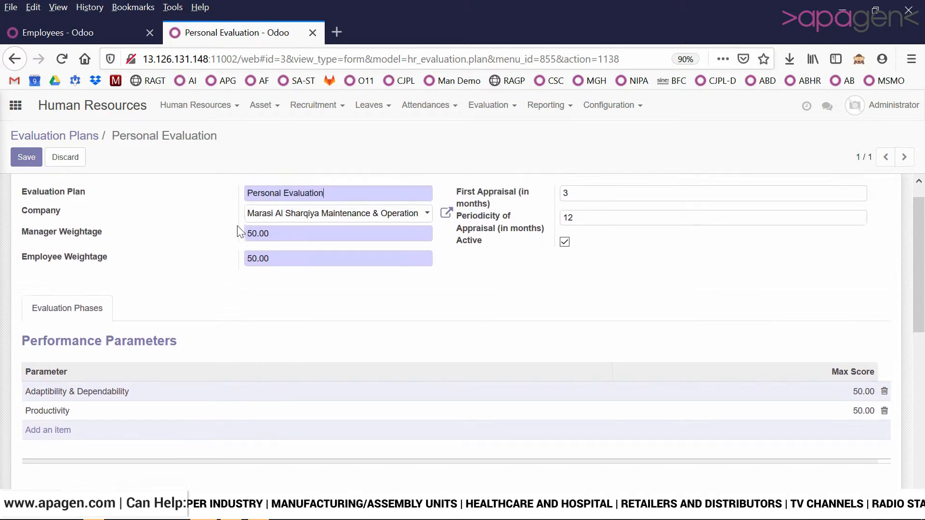
scroll(239, 231, "down", 2)
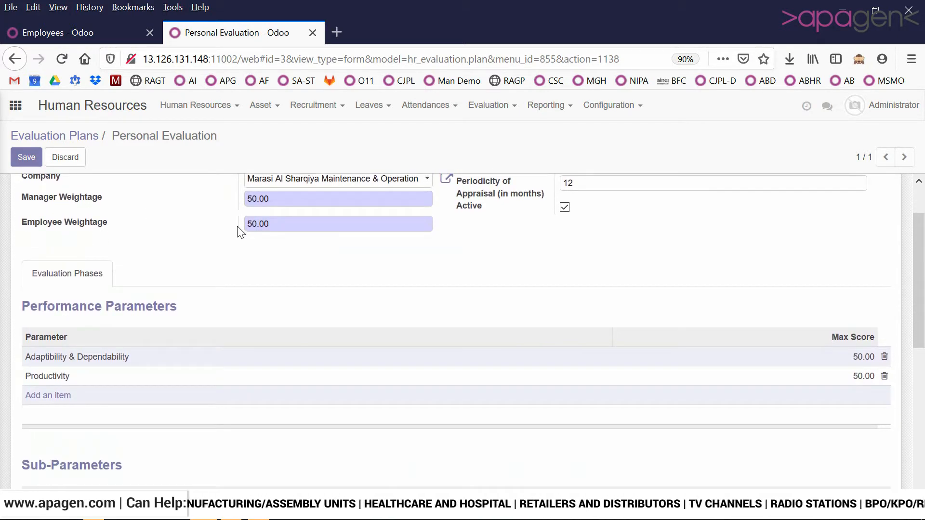
left_click_drag(272, 205, 224, 208)
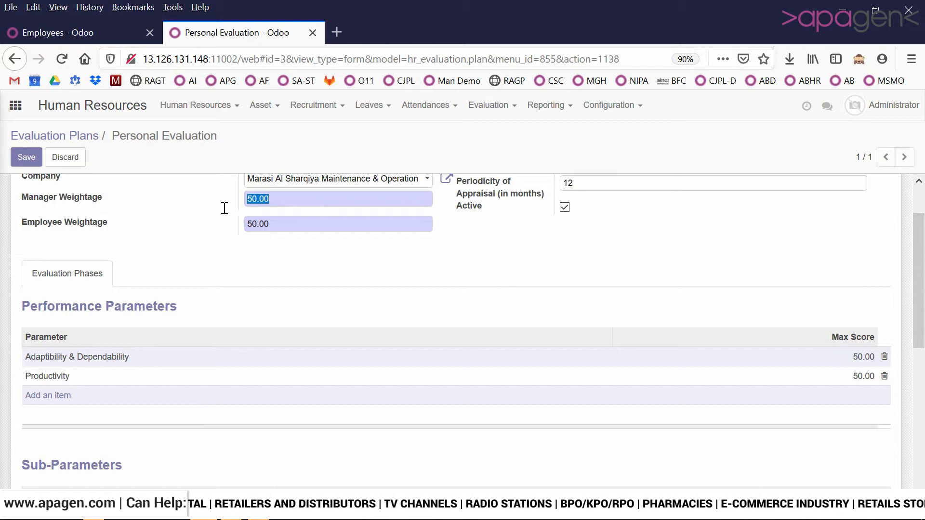
- Examine the performance parameters and sub-parameters with their maximum scores in the Personal Evaluation plan
scroll(208, 257, "down", 2)
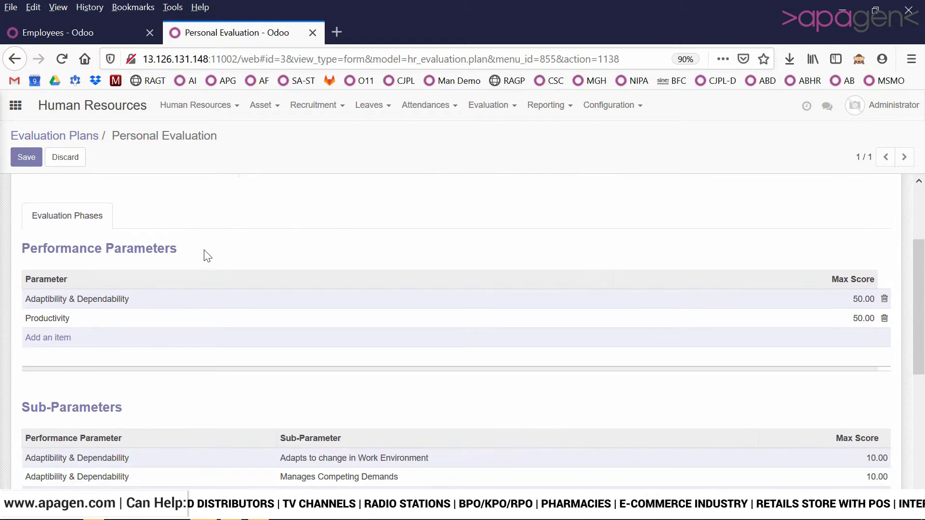
scroll(206, 255, "down", 1)
scroll(206, 253, "down", 1)
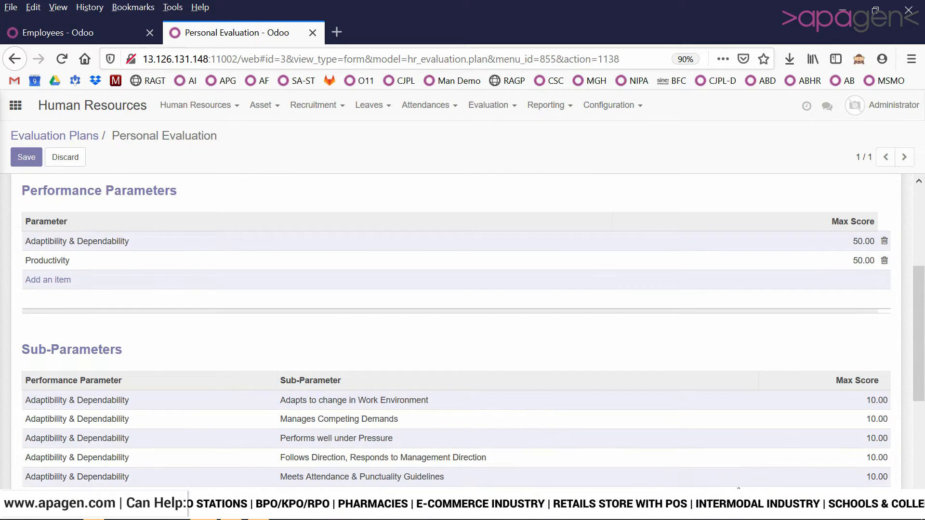
scroll(687, 265, "down", 3)
scroll(687, 265, "down", 2)
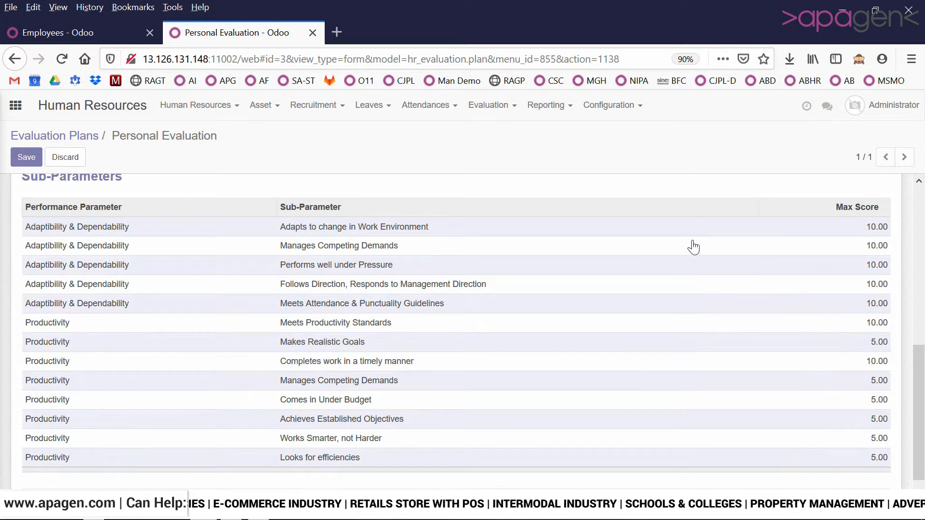
scroll(692, 246, "down", 1)
scroll(703, 462, "up", 10)
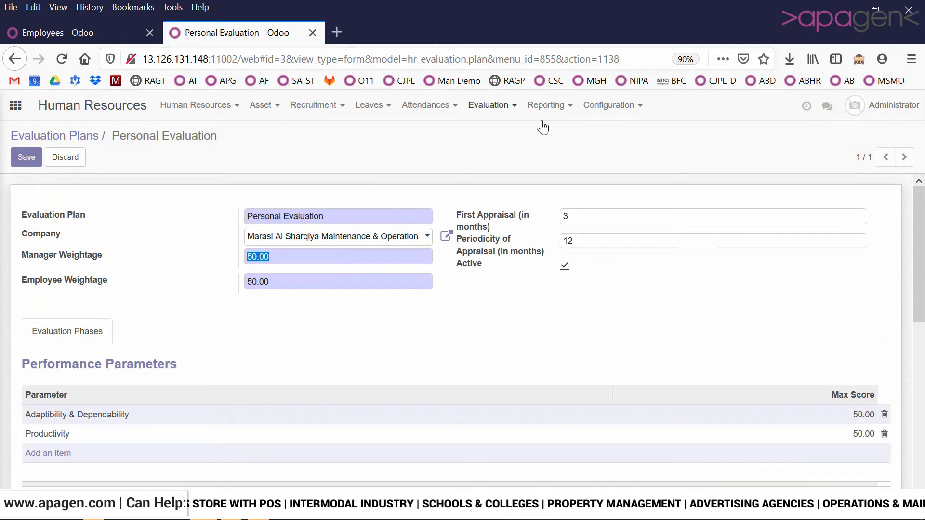
- Create an employee evaluation for the Project Manager in Information Technology and send the assessment to the employee
left_click(490, 107)
left_click(501, 140)
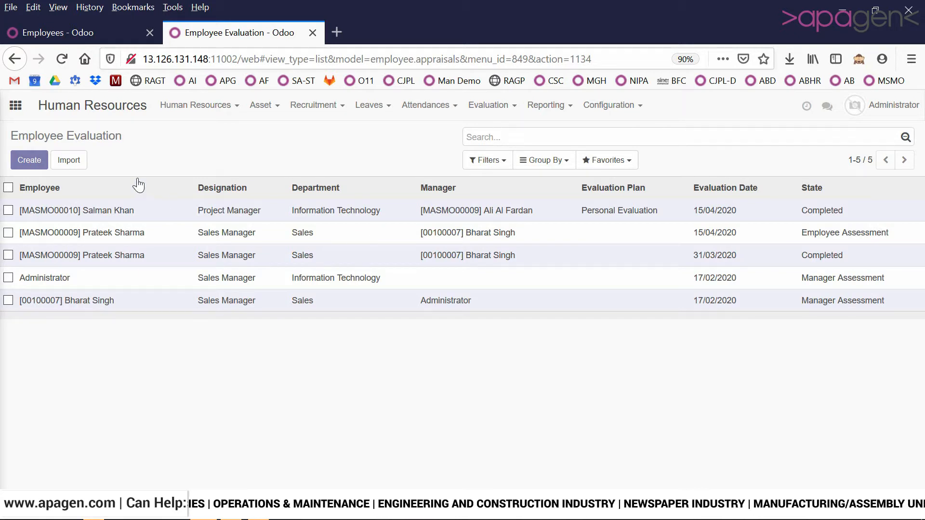
left_click(34, 163)
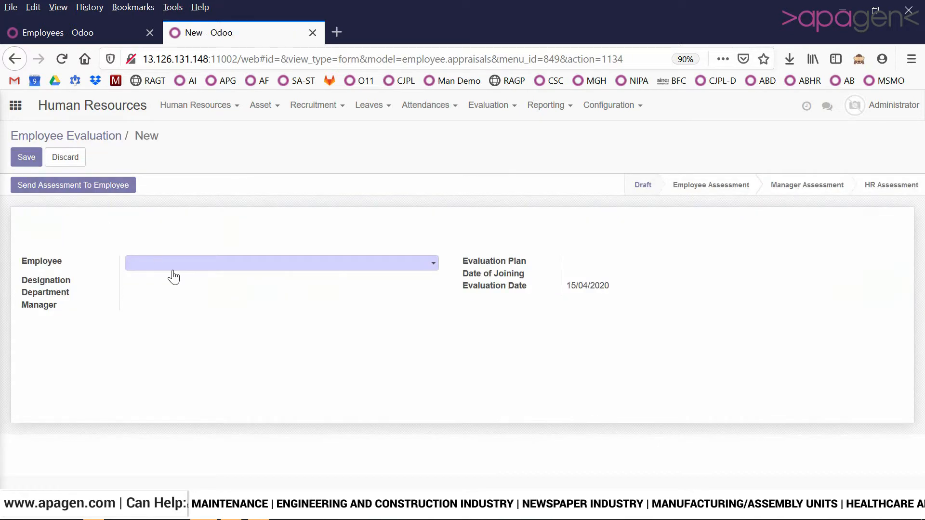
left_click(174, 269)
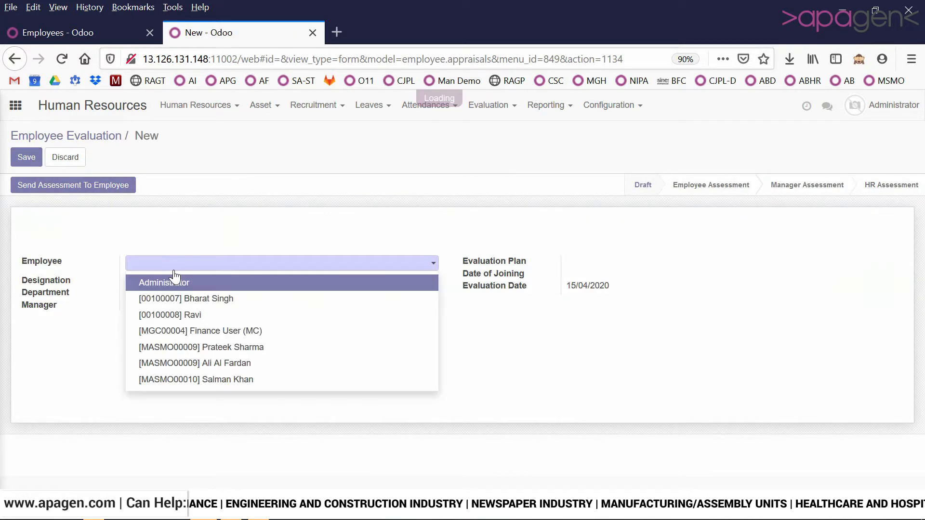
left_click(190, 389)
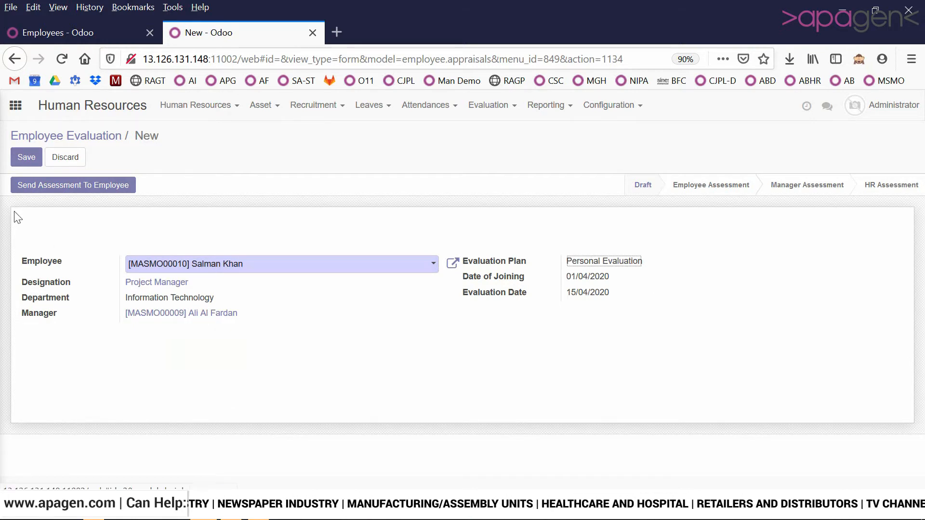
left_click(34, 185)
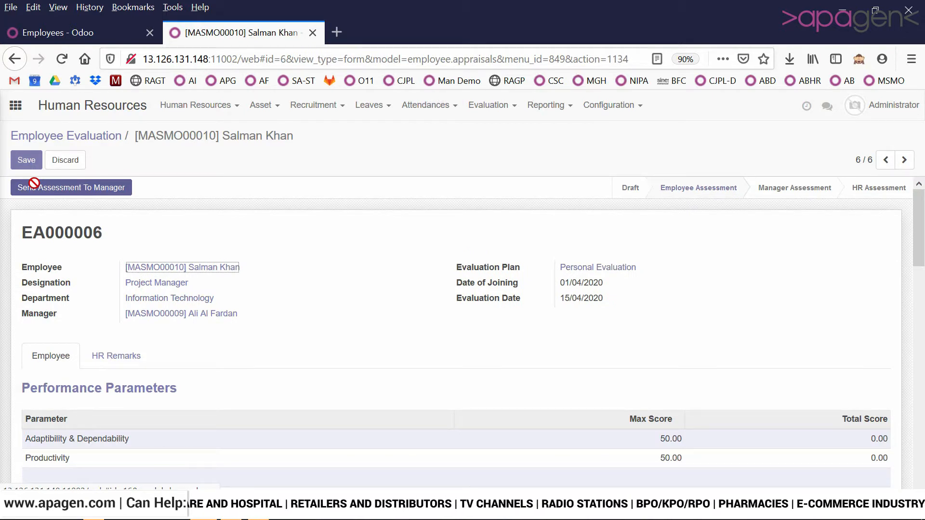
- Read the appraisal notification sent to the employee in the evaluation's message log
scroll(331, 192, "down", 15)
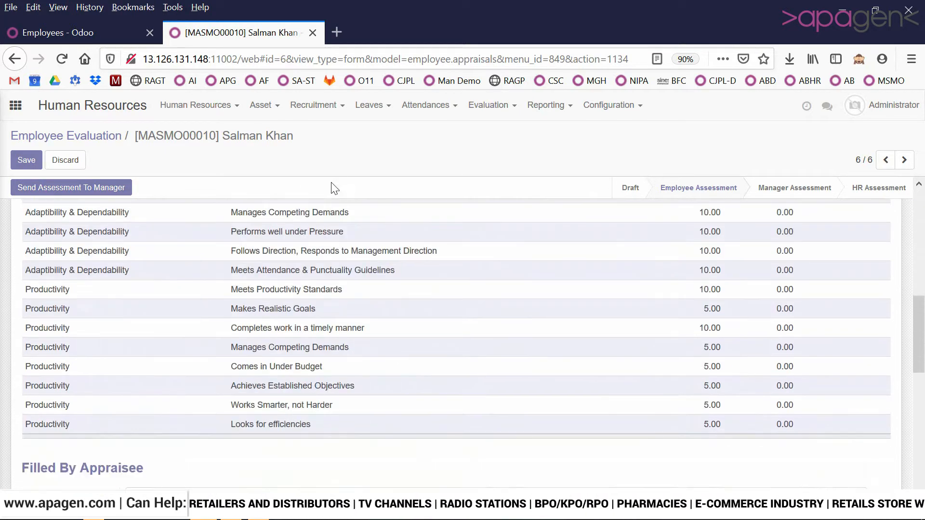
scroll(331, 189, "down", 3)
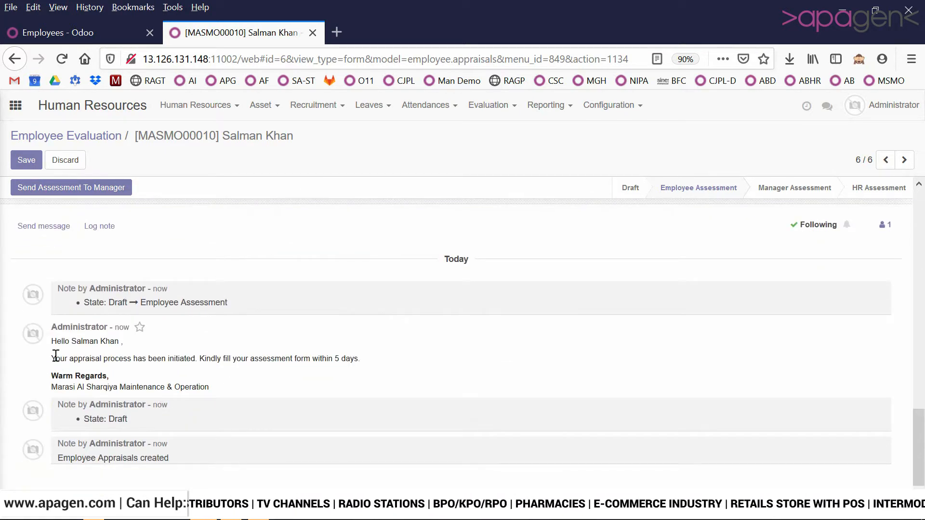
left_click_drag(55, 356, 380, 359)
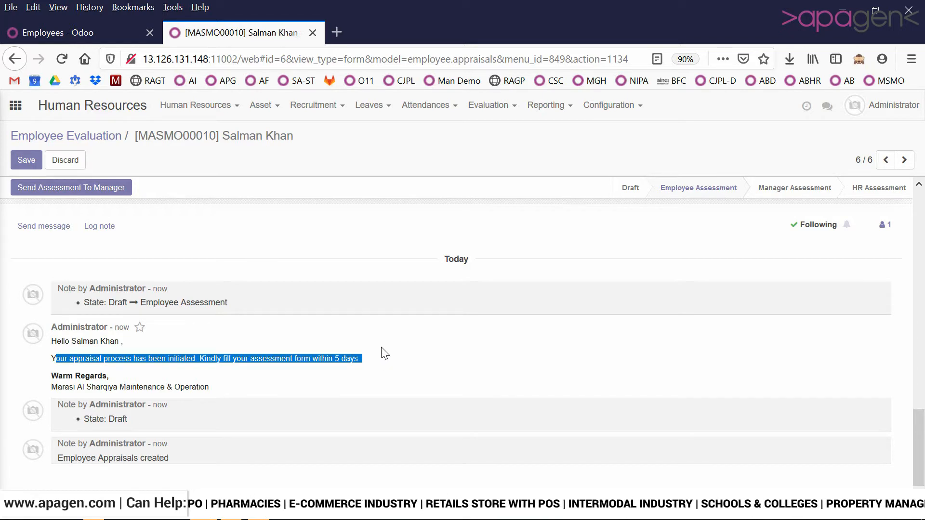
scroll(384, 354, "up", 18)
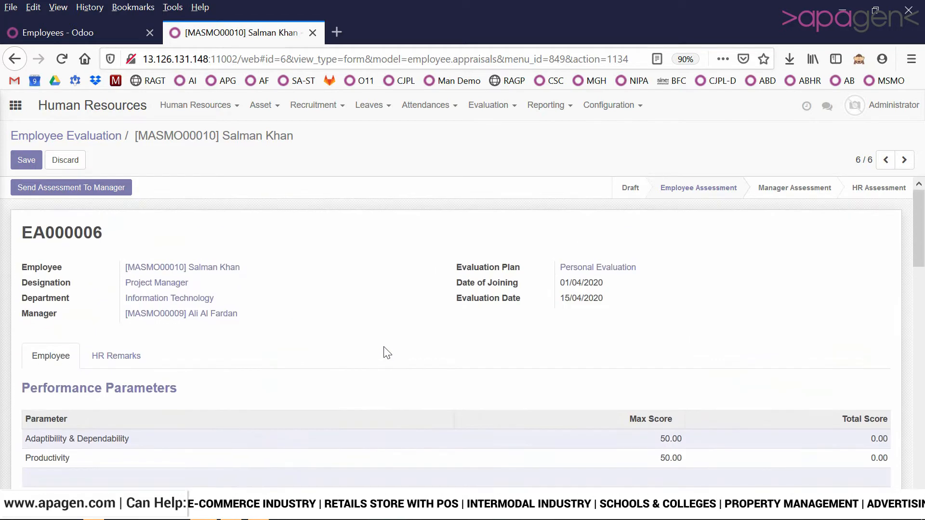
- Score the Adaptibility & Dependability sub-parameters Adapts to change in Work Environment, Manages Competing Demands and Performs well under Pressure at 6 each
scroll(385, 349, "down", 2)
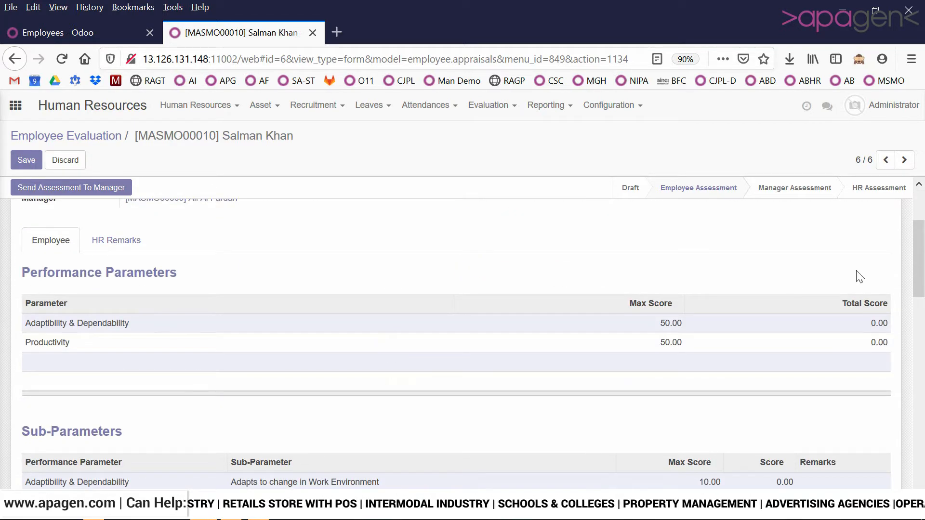
scroll(731, 339, "down", 2)
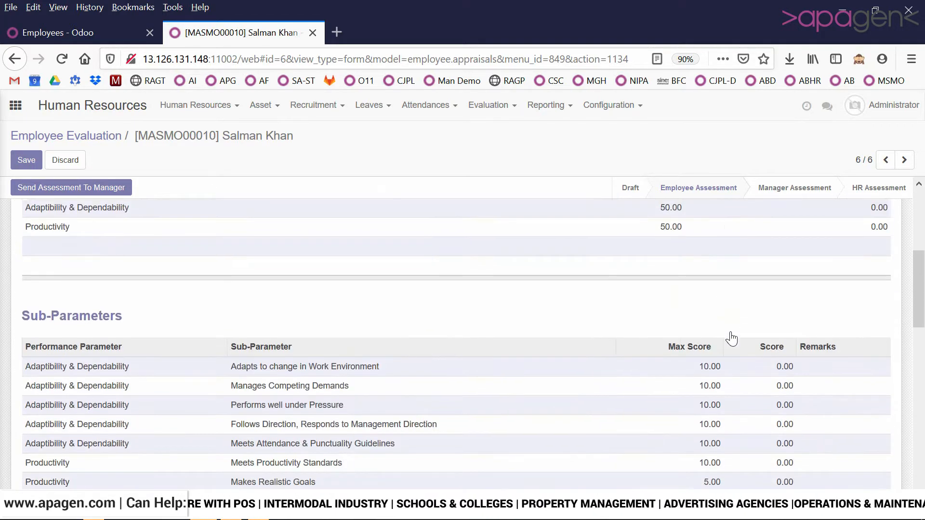
scroll(731, 339, "down", 1)
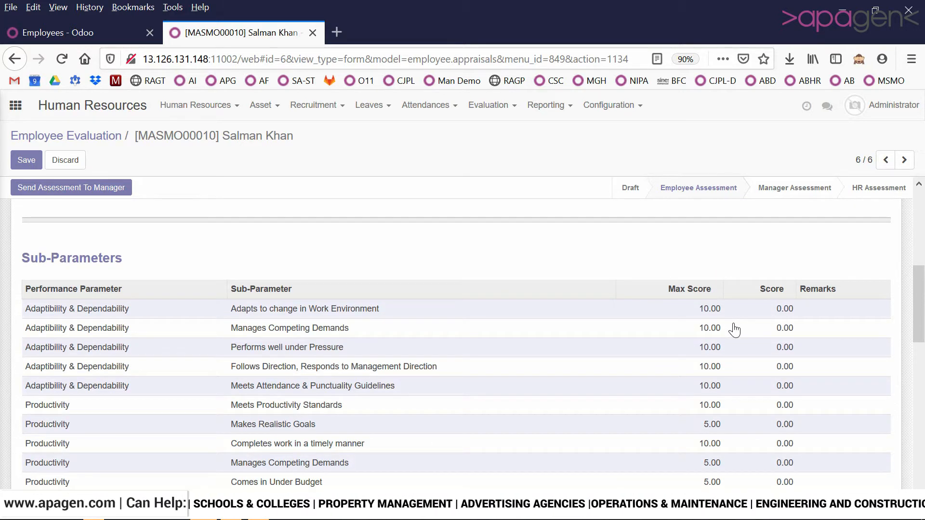
scroll(734, 331, "down", 1)
left_click(780, 260)
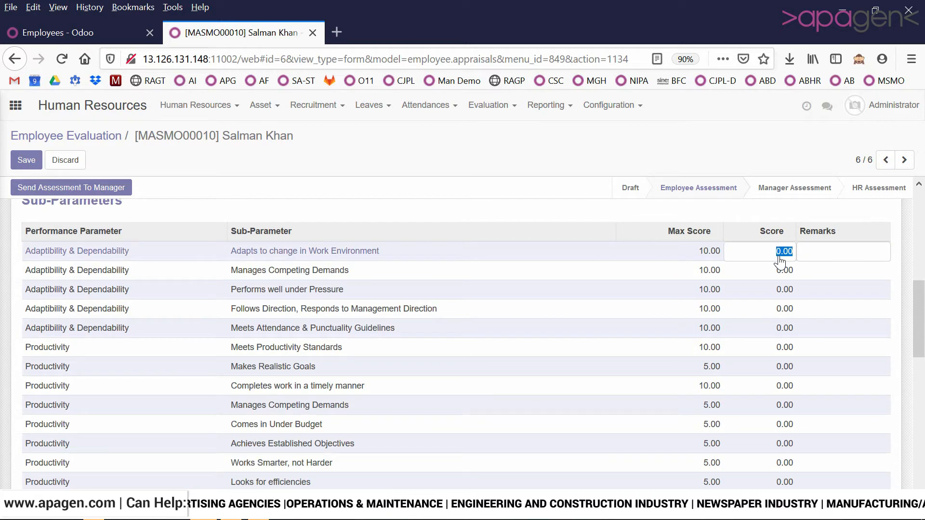
type("6")
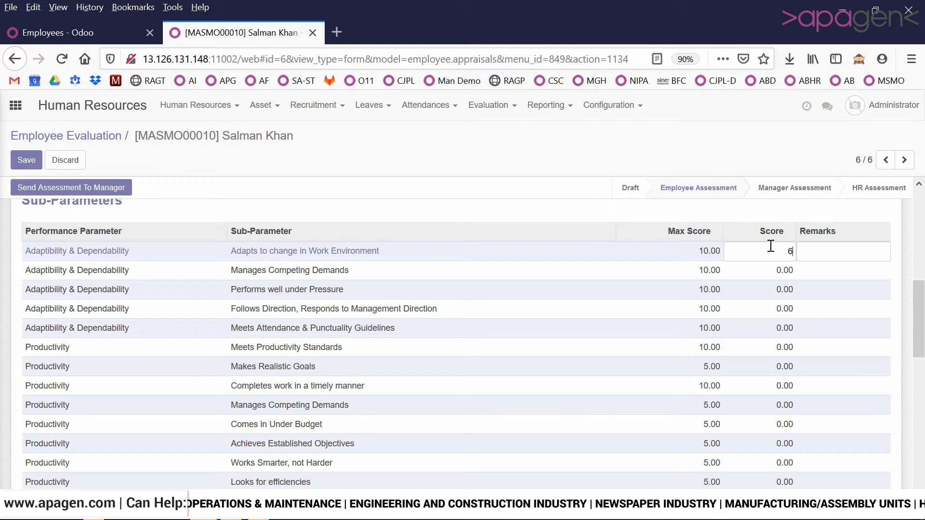
left_click(767, 273)
type("6")
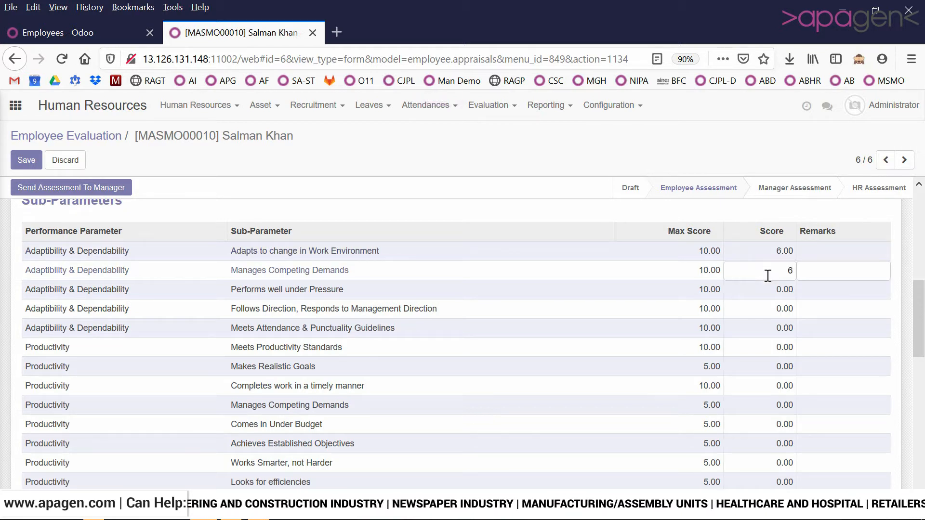
left_click(768, 292)
type("6")
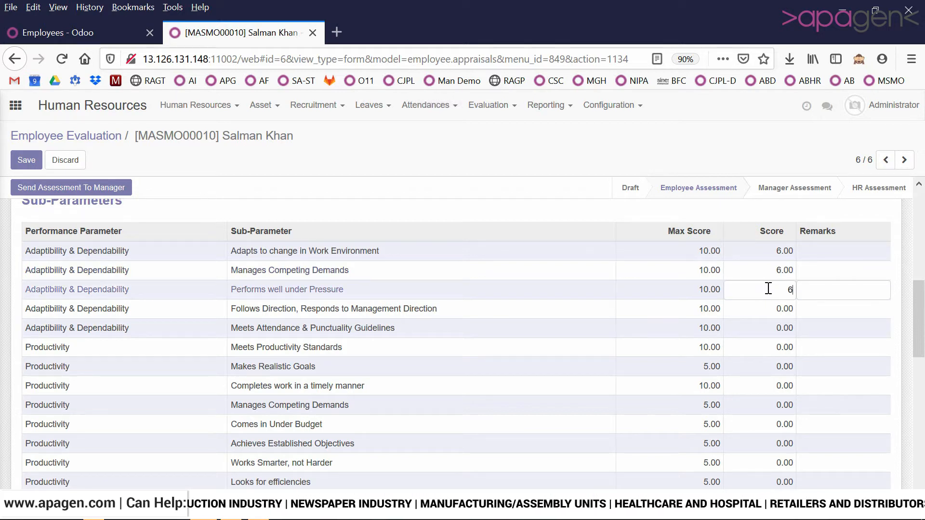
- Score the Productivity items Manages Competing Demands, Comes in Under Budget and Achieves Established Objectives at 5 each, and Works Smarter, not Harder at 4
left_click(774, 408)
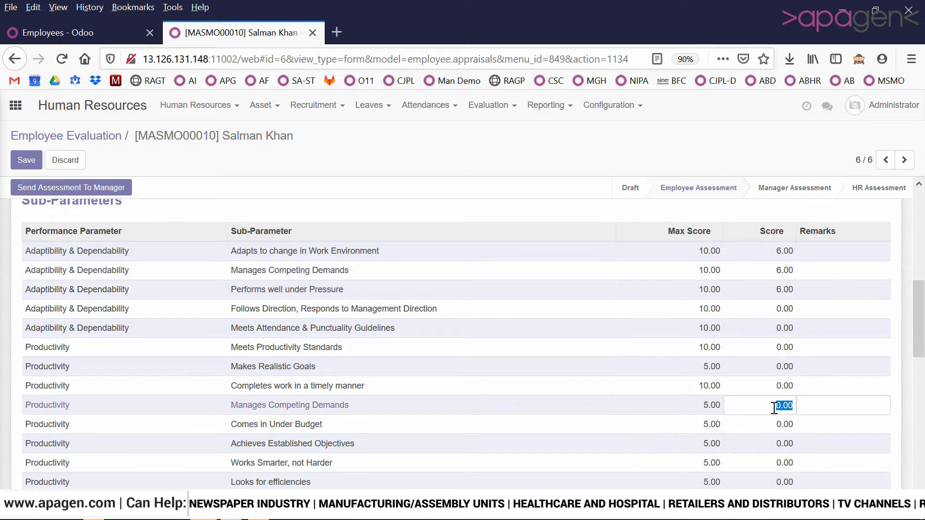
type("5")
left_click(776, 430)
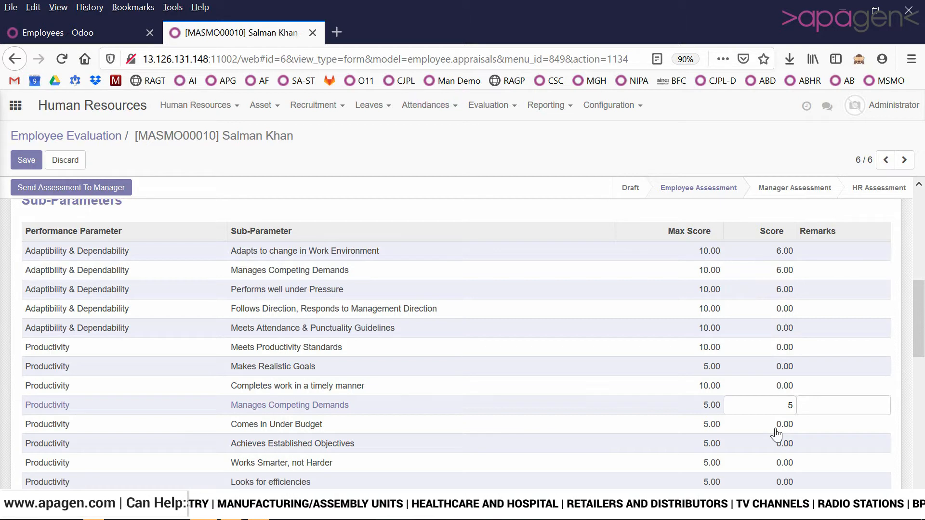
type("5")
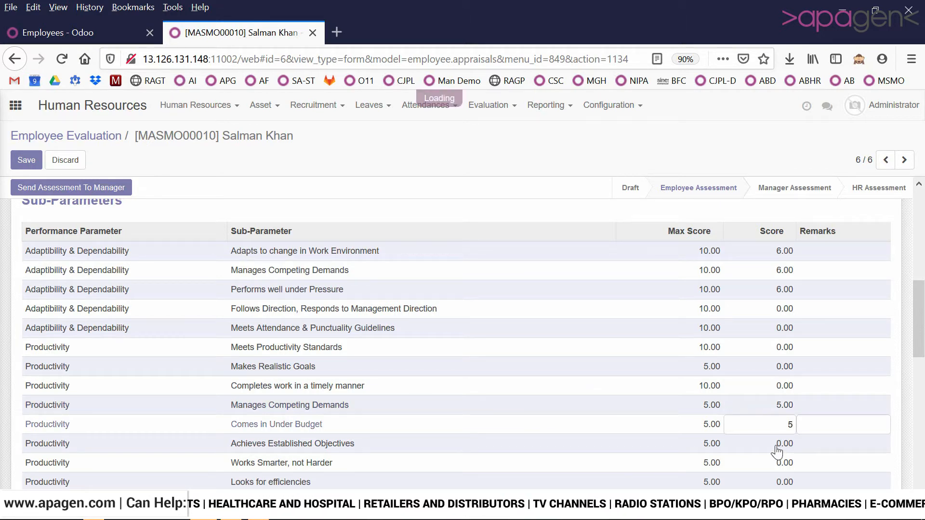
left_click(776, 446)
type("5")
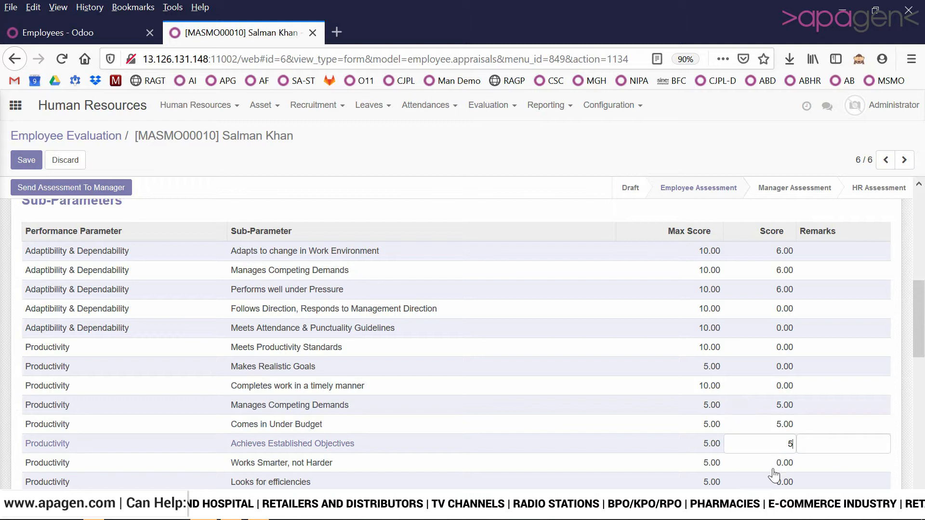
left_click(772, 466)
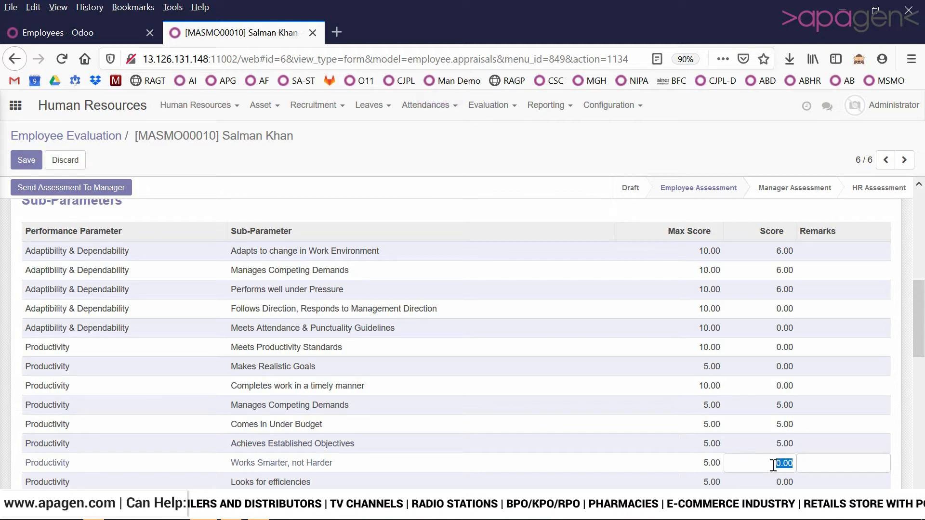
type("4")
- Set the scores to 2 for Makes Realistic Goals, 3 for Follows Direction, Responds to Management Direction, and 5 for Meets Productivity Standards
left_click(784, 373)
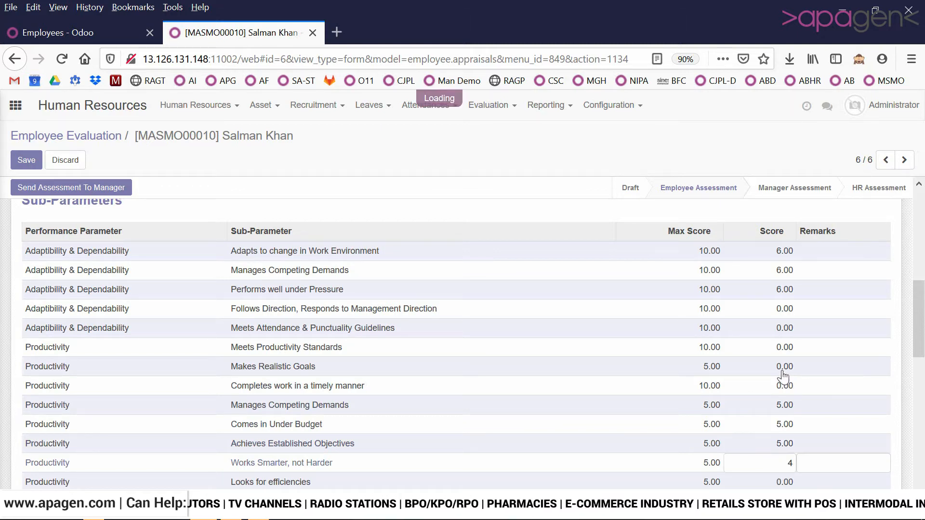
type("2")
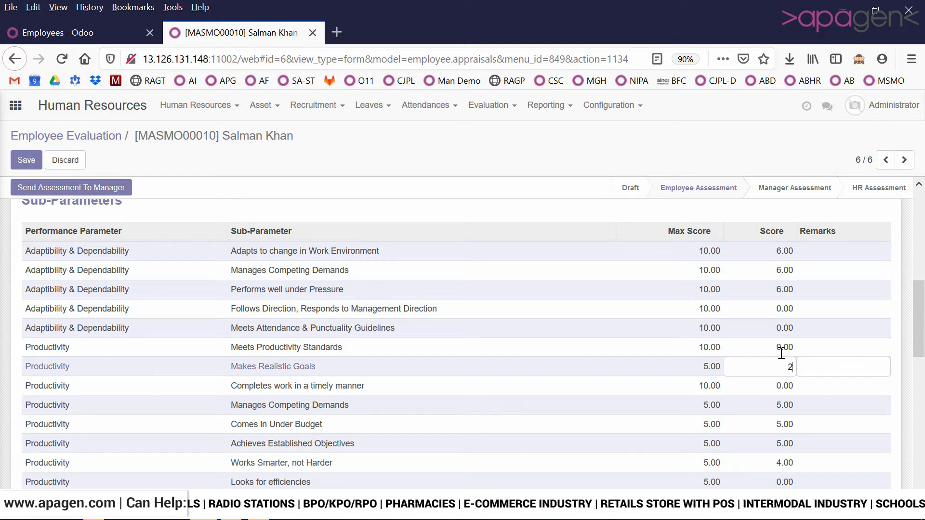
left_click(781, 314)
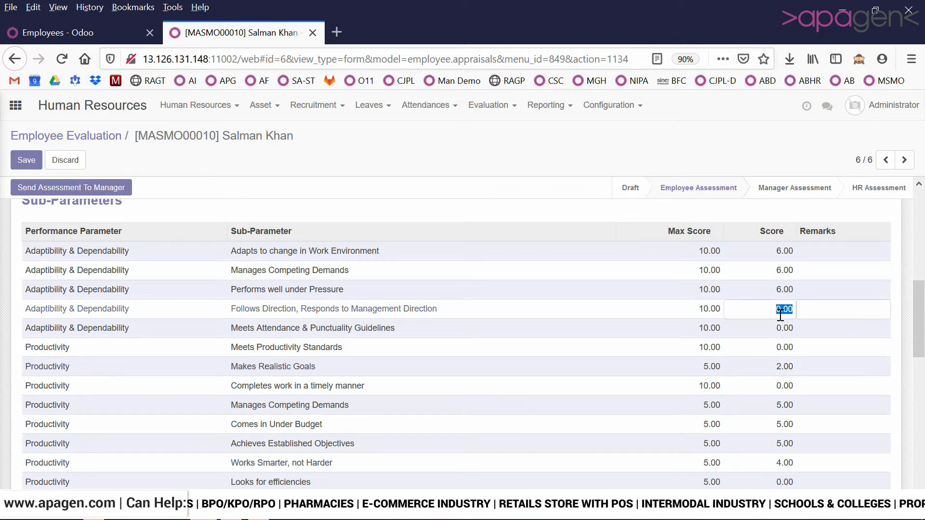
type("3")
left_click(777, 348)
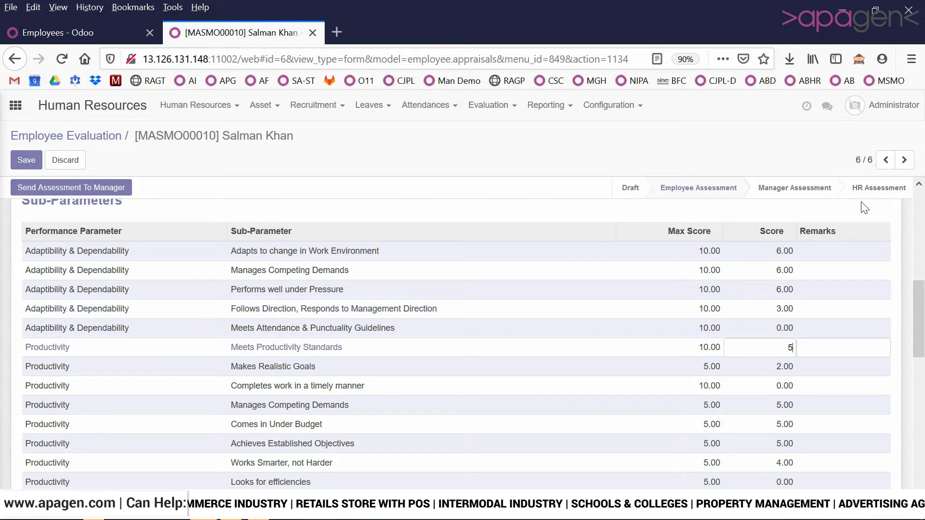
- Set the score for Looks for efficiencies to 3 and for Meets Attendance & Punctuality Guidelines to 5
scroll(800, 351, "down", 5)
left_click(775, 255)
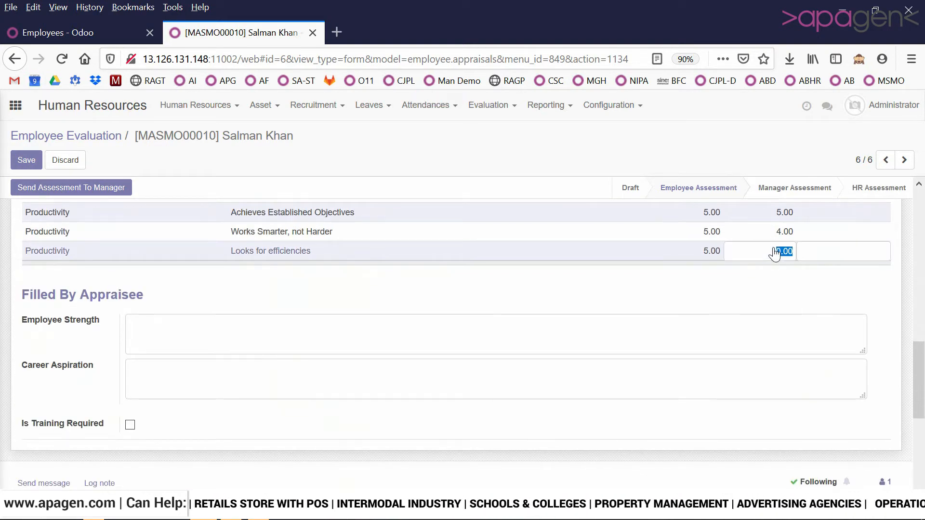
type("3")
scroll(776, 266, "up", 3)
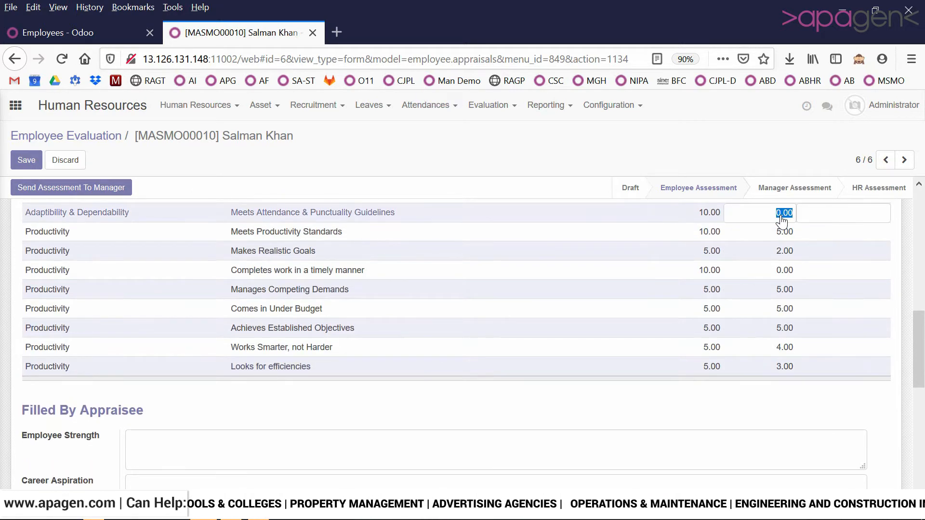
type("5")
- Save the employee evaluation and try to send the assessment to the manager
scroll(779, 244, "up", 3)
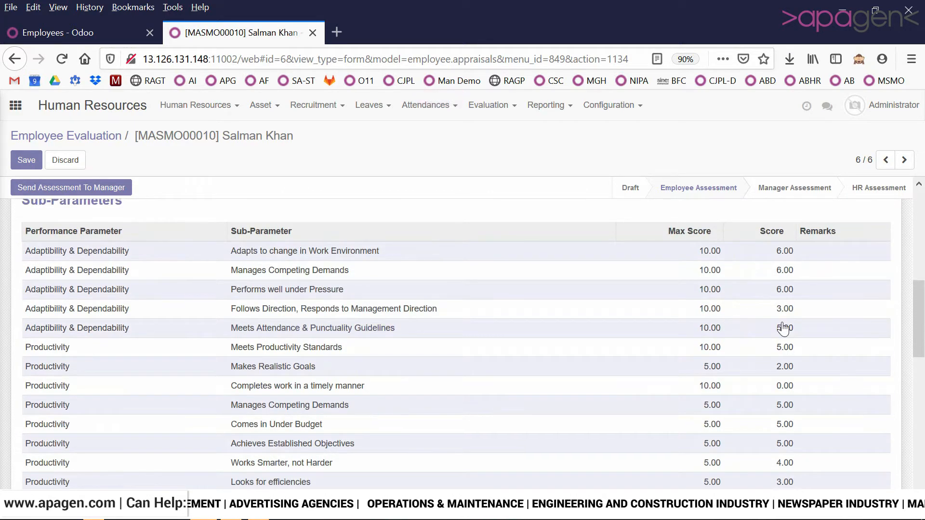
scroll(782, 326, "up", 5)
scroll(781, 306, "up", 1)
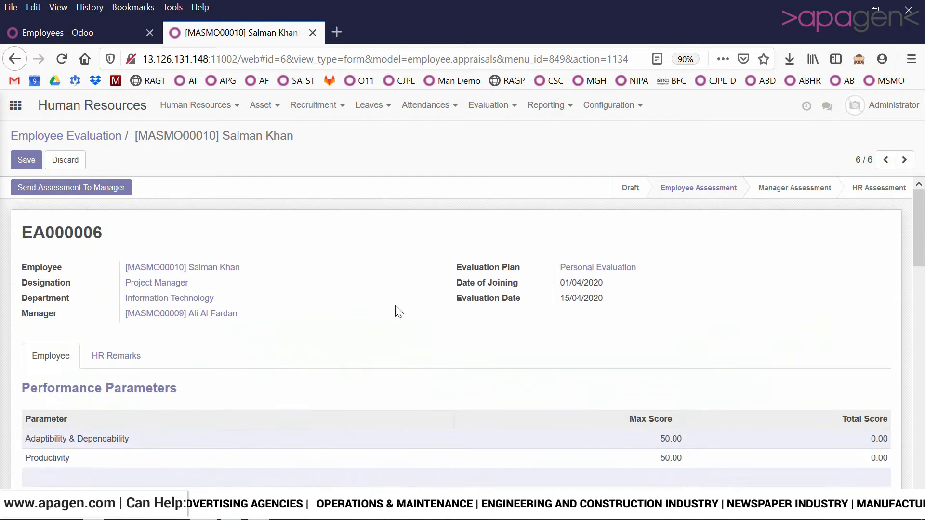
left_click(27, 165)
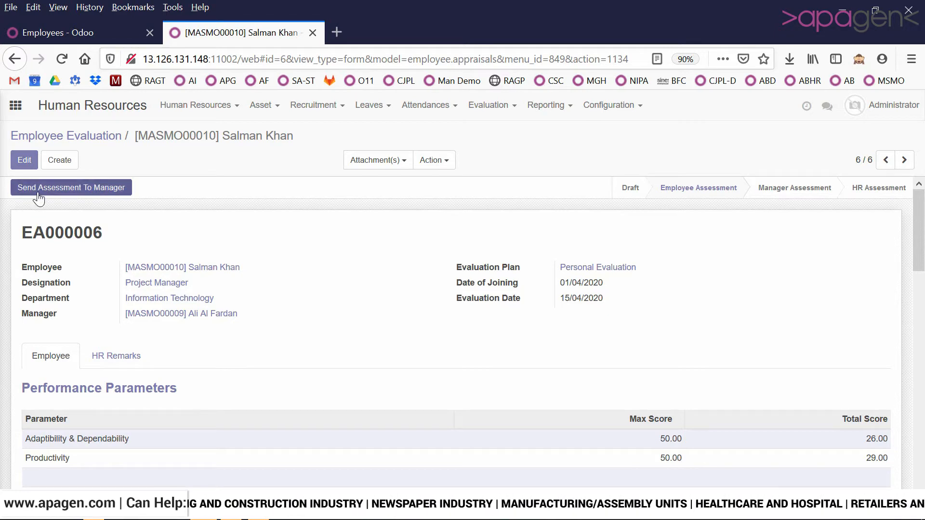
left_click(72, 187)
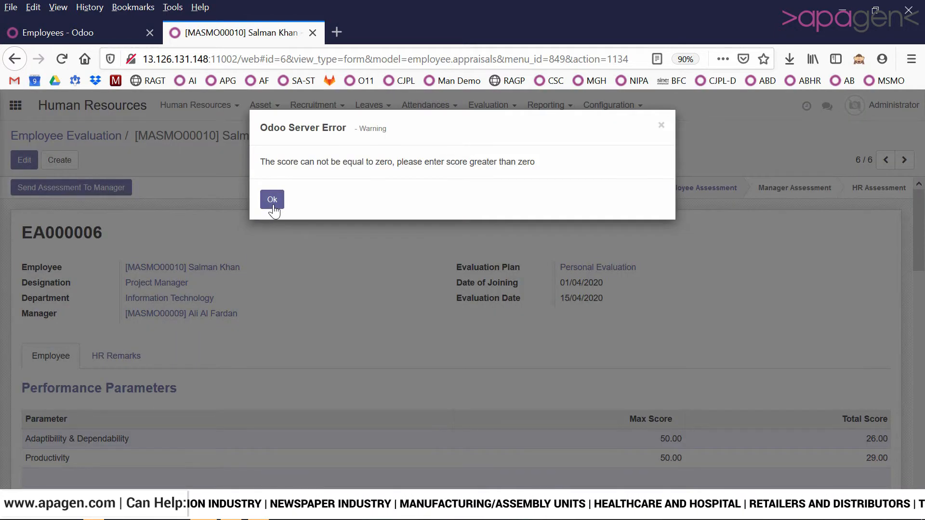
left_click(277, 208)
- Edit the evaluation to score Completes work in a timely manner at 6, and send the assessment to the manager
left_click(14, 162)
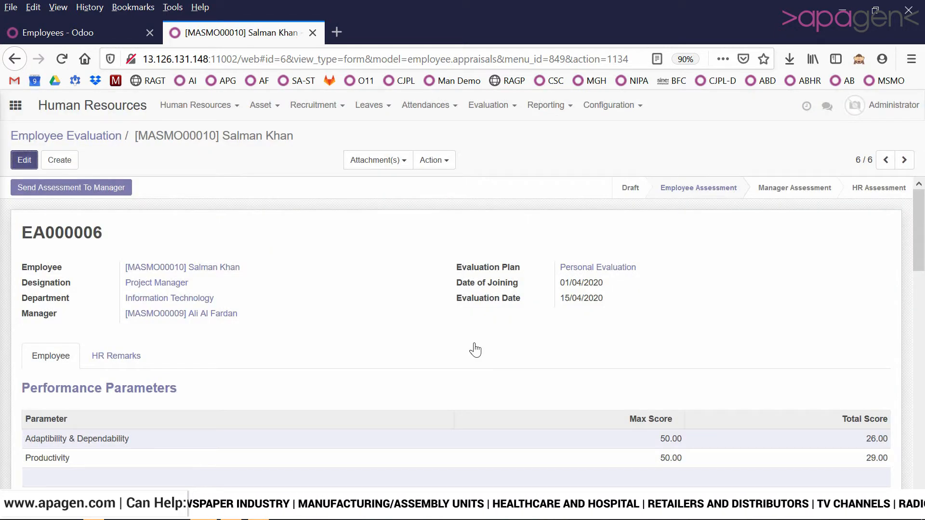
scroll(473, 348, "down", 5)
scroll(475, 349, "down", 4)
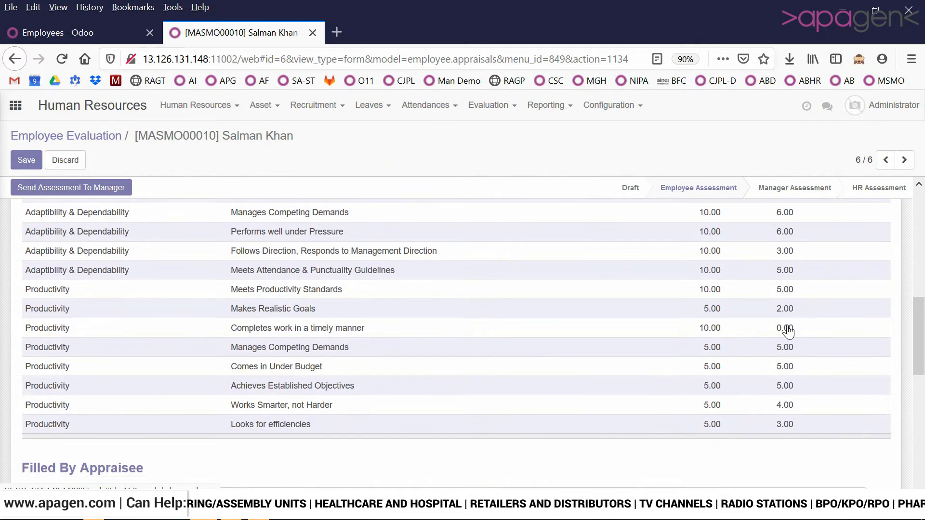
left_click(785, 328)
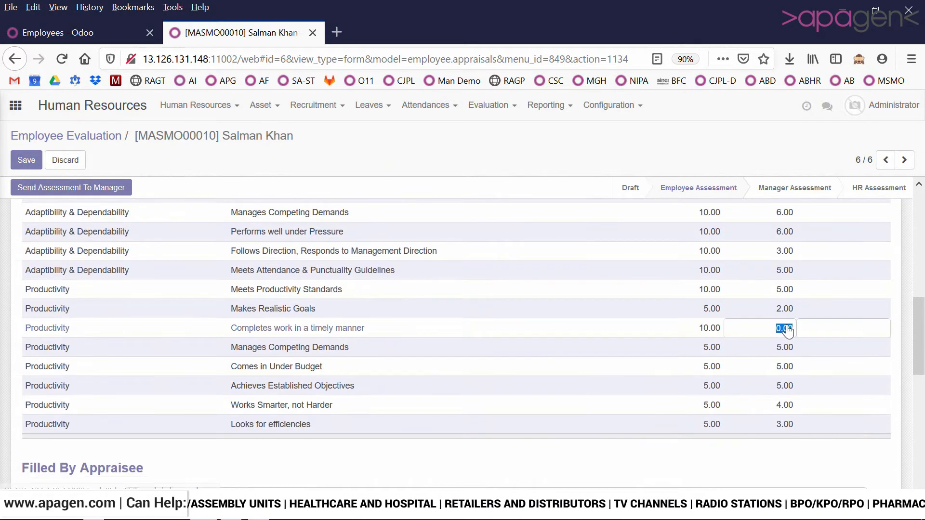
type("6")
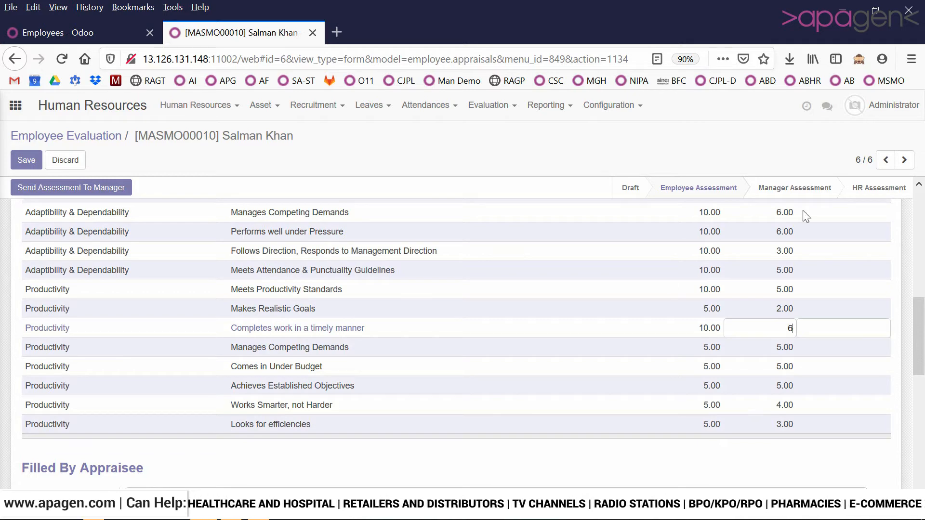
scroll(192, 240, "up", 12)
left_click(33, 195)
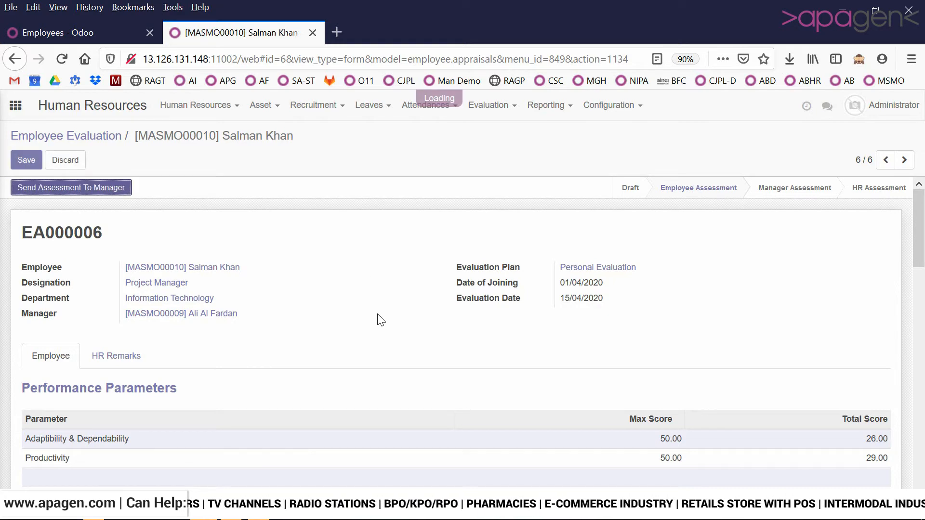
- Read the assessment notification addressed to the manager in the evaluation's message log
scroll(383, 316, "down", 15)
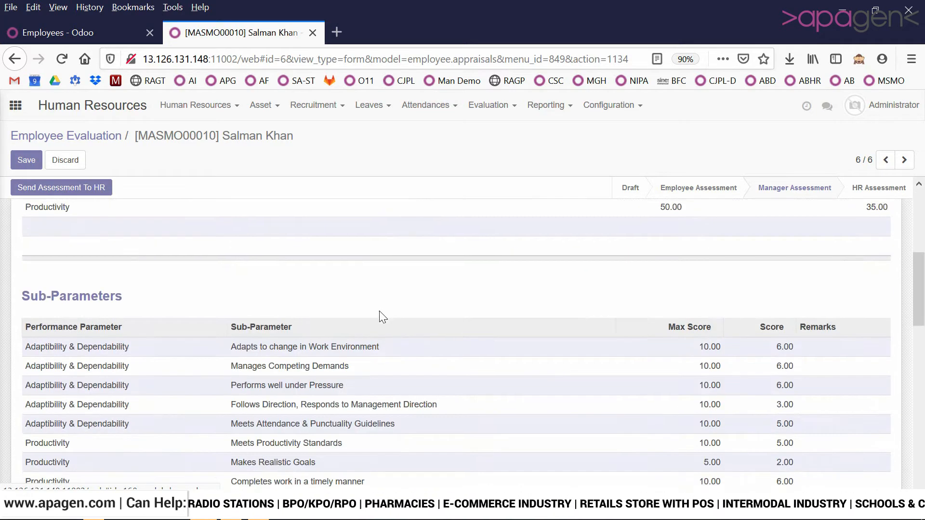
scroll(383, 317, "down", 2)
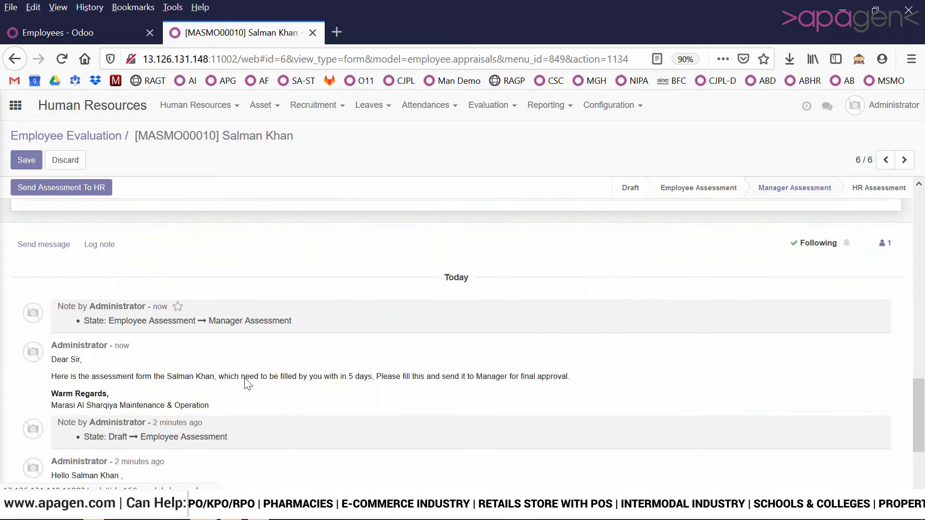
left_click_drag(132, 376, 52, 376)
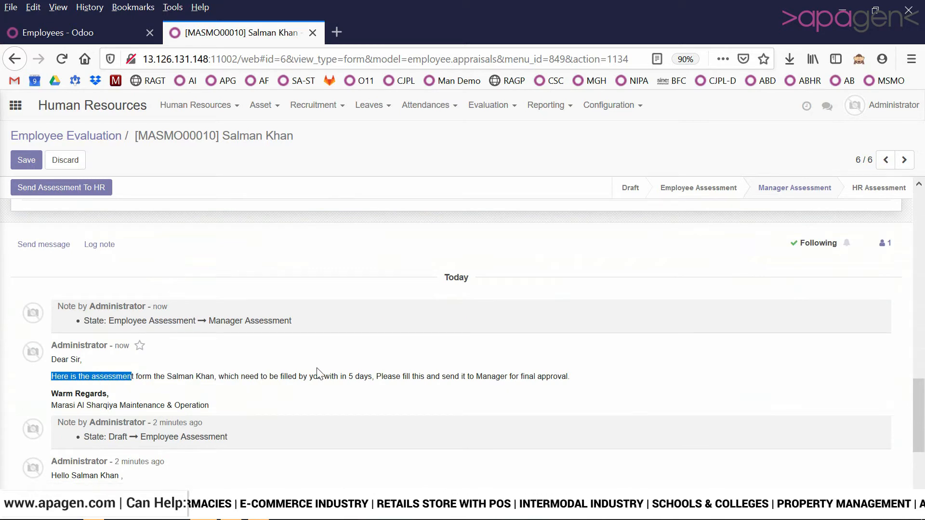
left_click_drag(406, 376, 584, 379)
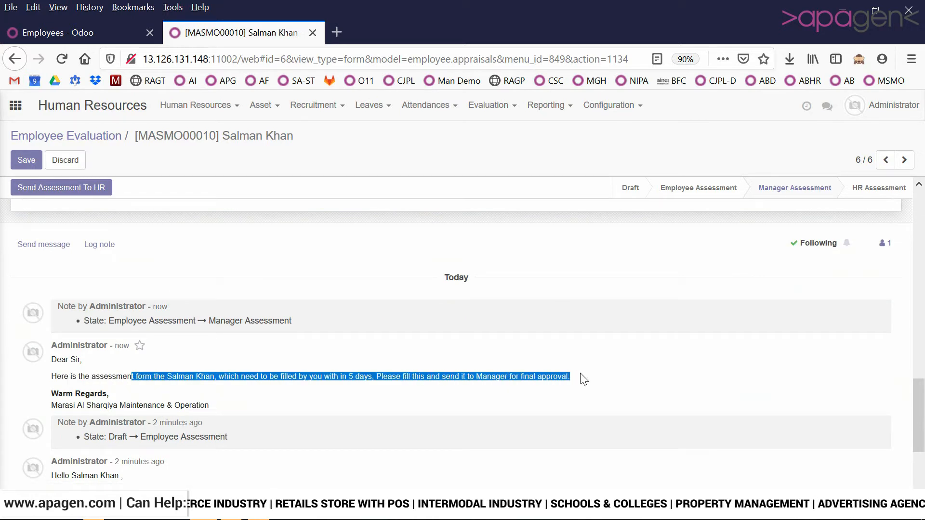
scroll(580, 373, "up", 15)
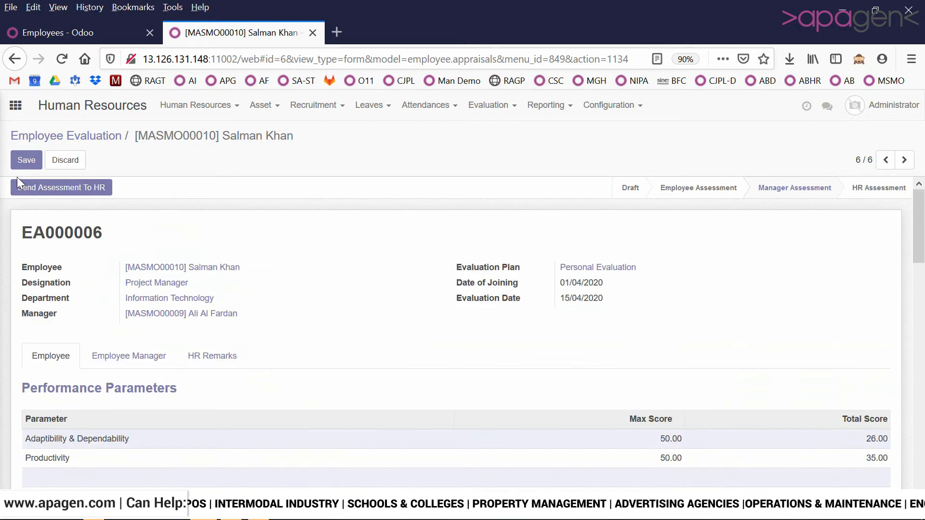
scroll(226, 361, "down", 3)
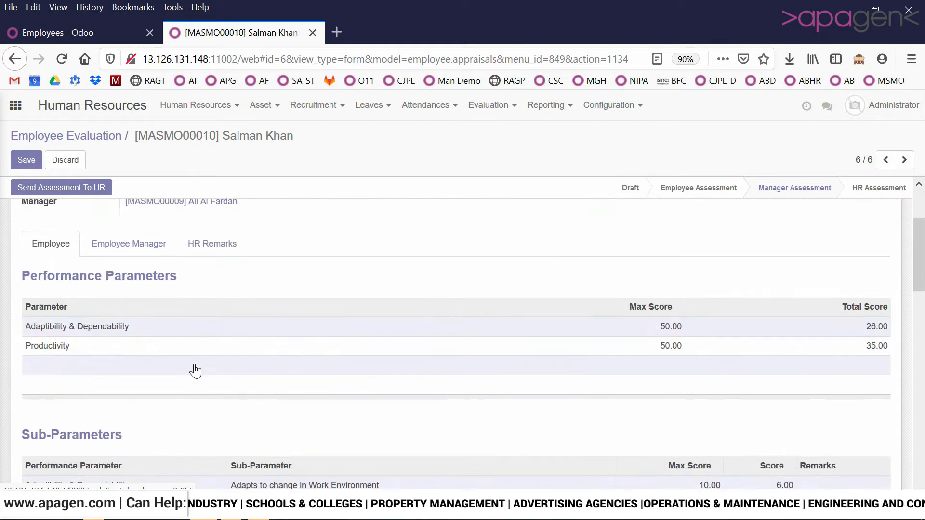
scroll(625, 352, "down", 9)
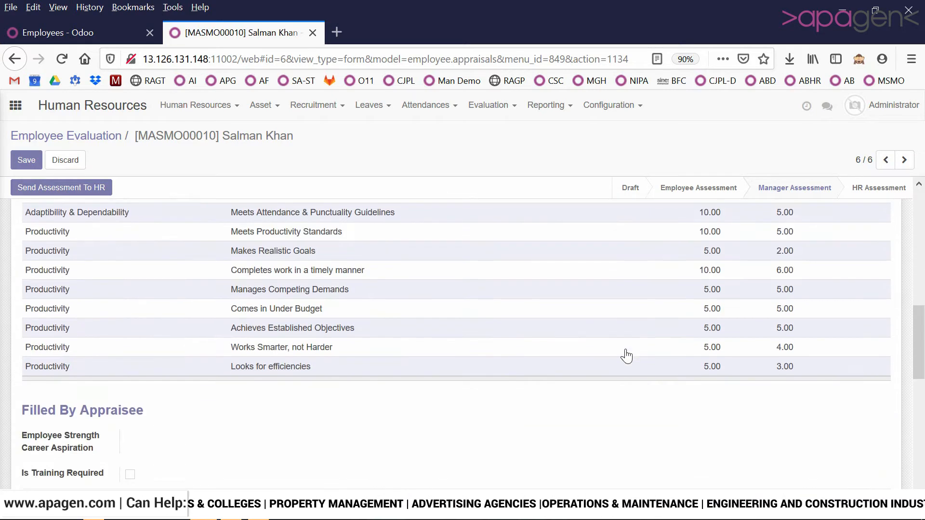
scroll(631, 357, "up", 6)
left_click(794, 392)
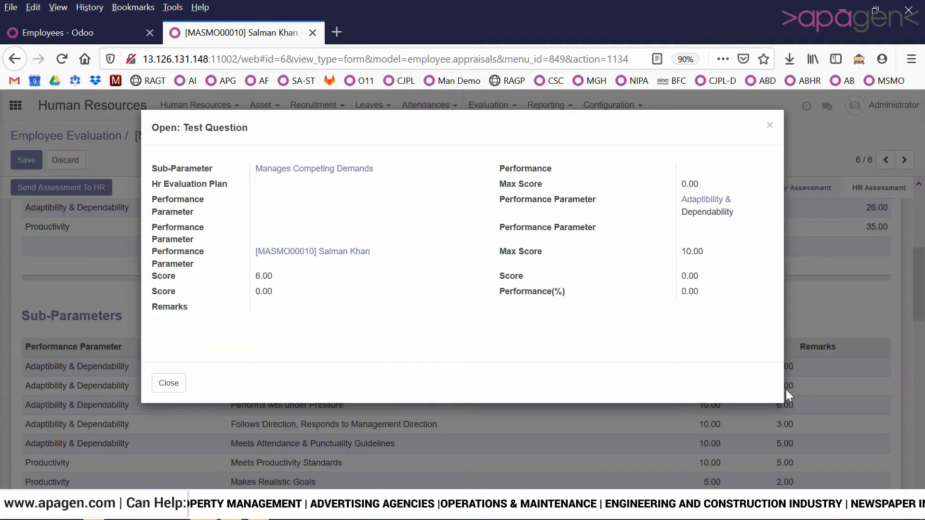
left_click(182, 388)
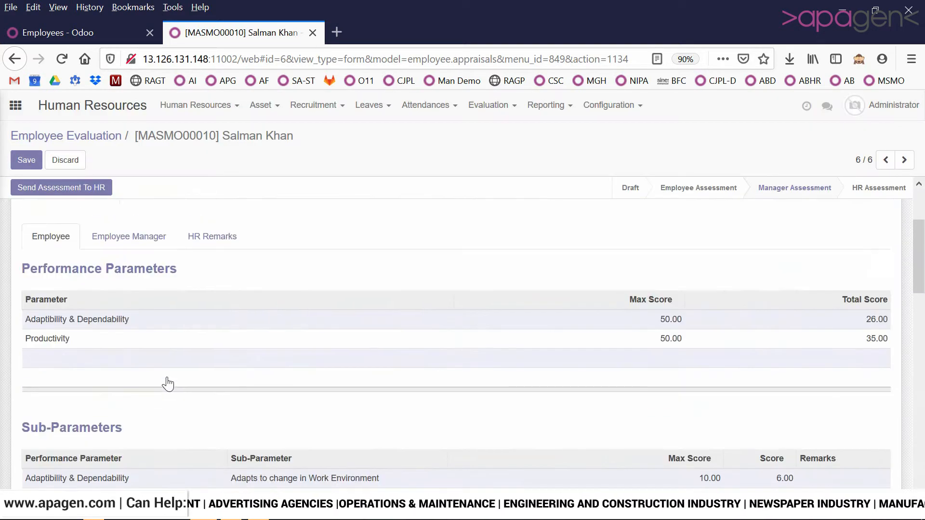
- In the employee manager's assessment, score Adapts to change in Work Environment 6, Adaptibility & Dependability's Manages Competing Demands 3, and Performs well under Pressure 5
scroll(154, 338, "up", 2)
left_click(142, 304)
scroll(295, 355, "down", 5)
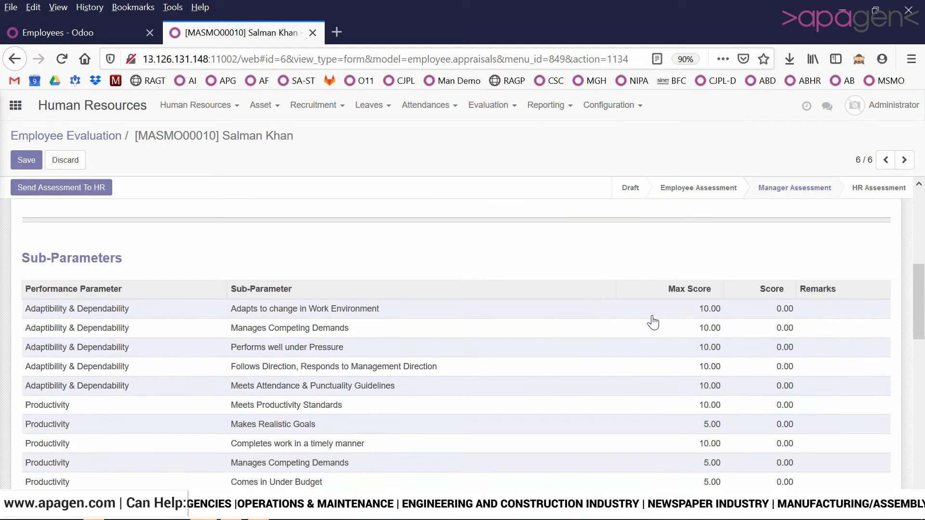
left_click(756, 312)
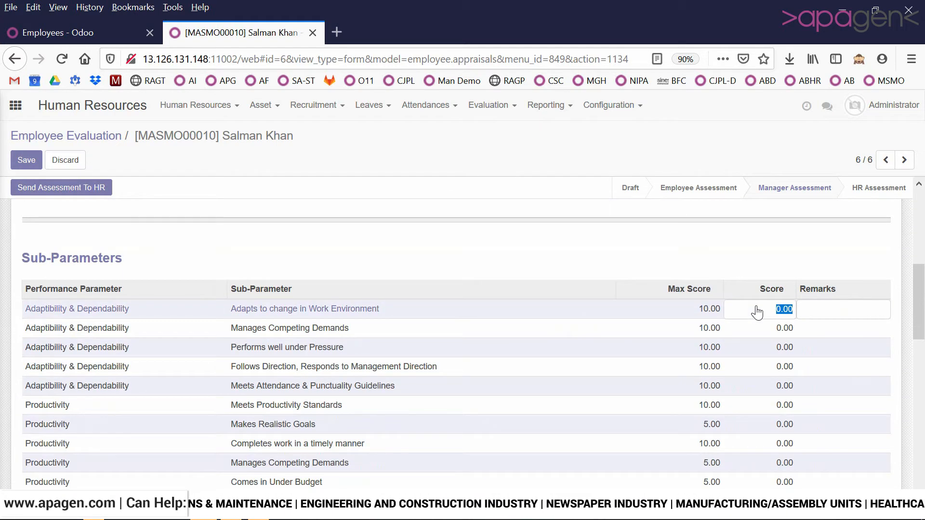
left_click(760, 329)
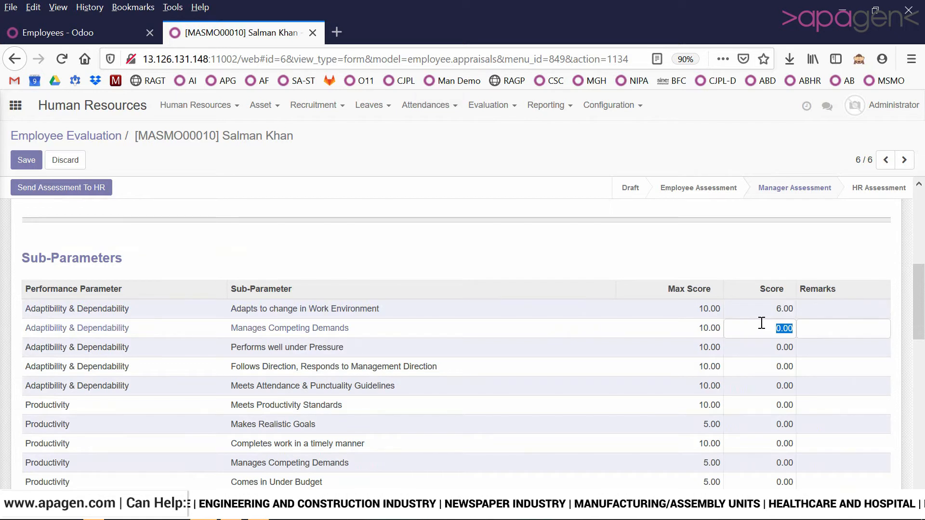
left_click(762, 347)
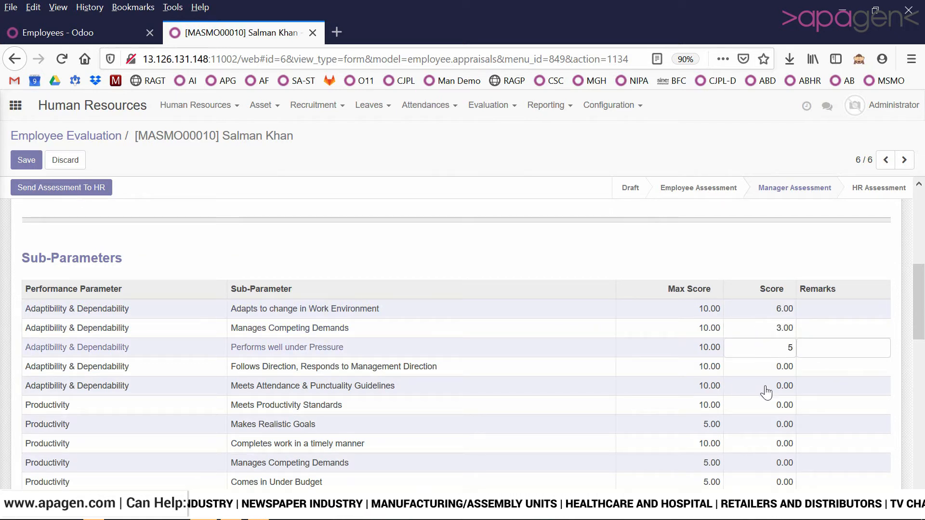
- Set the manager's scores for Follows Direction, Responds to Management Direction to 6, Meets Attendance & Punctuality Guidelines to 4, and Makes Realistic Goals to 3
left_click(769, 371)
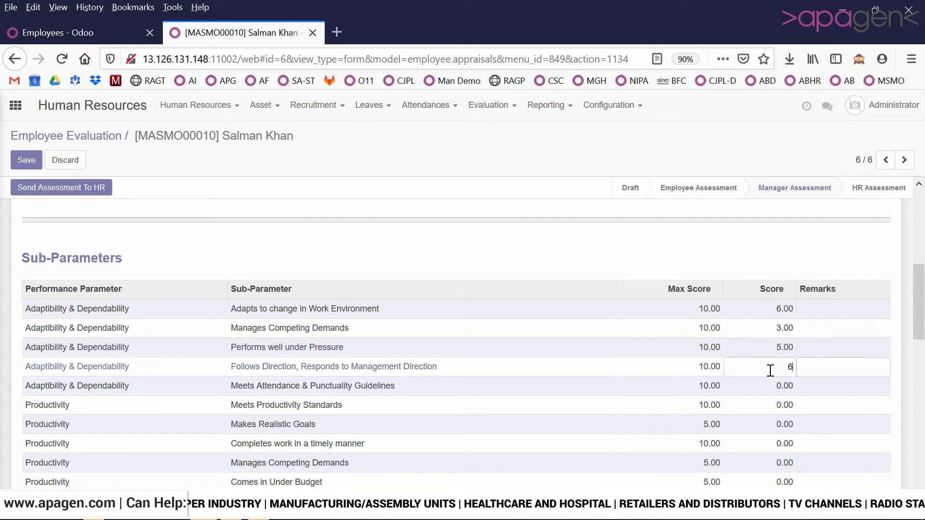
left_click(773, 391)
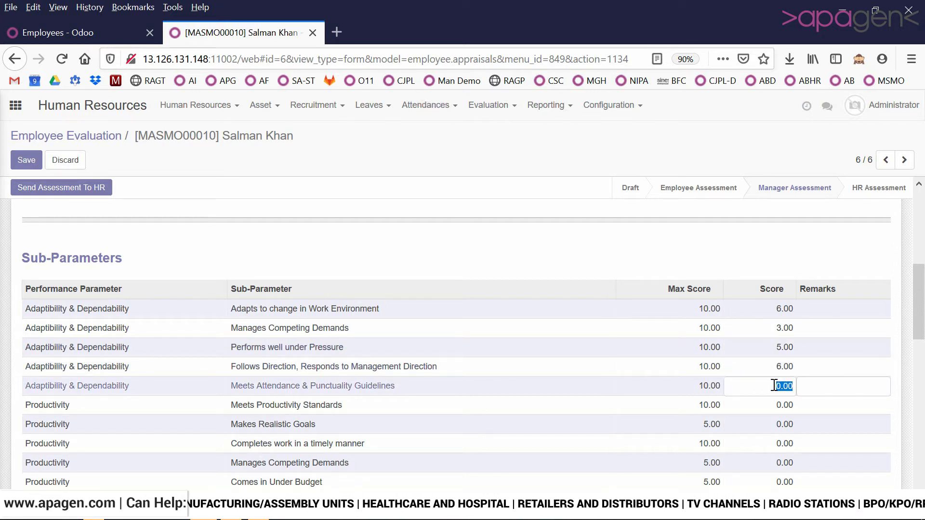
left_click(775, 423)
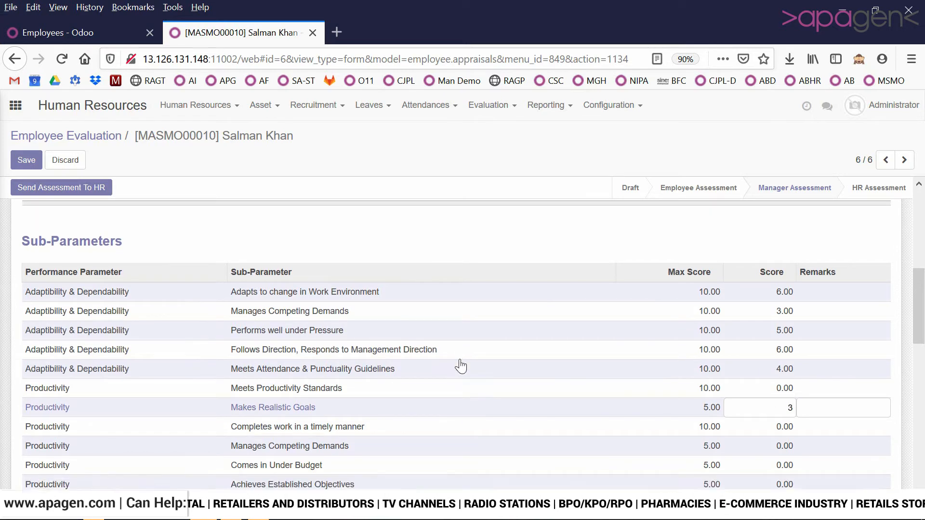
- Set the manager's scores for Looks for efficiencies, Works Smarter, not Harder, and Achieves Established Objectives to 4 each
scroll(745, 415, "down", 3)
left_click(777, 380)
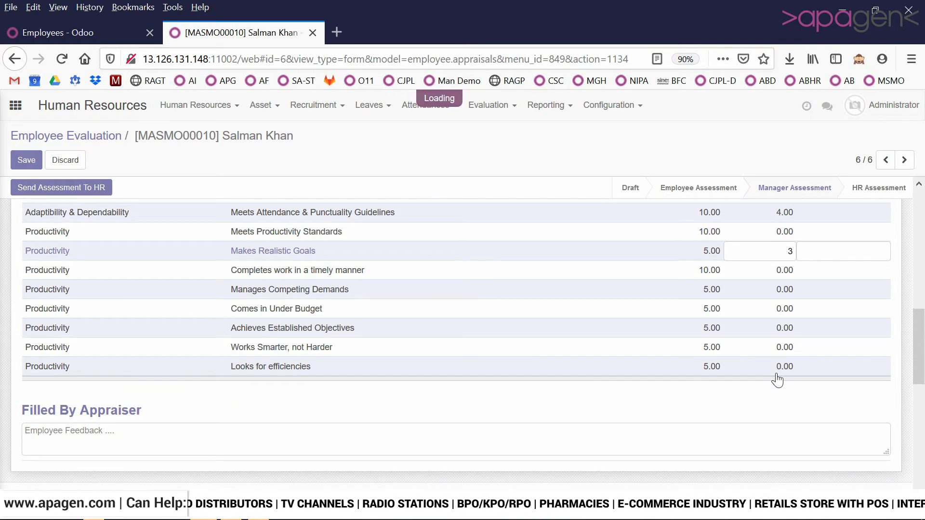
type("4")
left_click(774, 351)
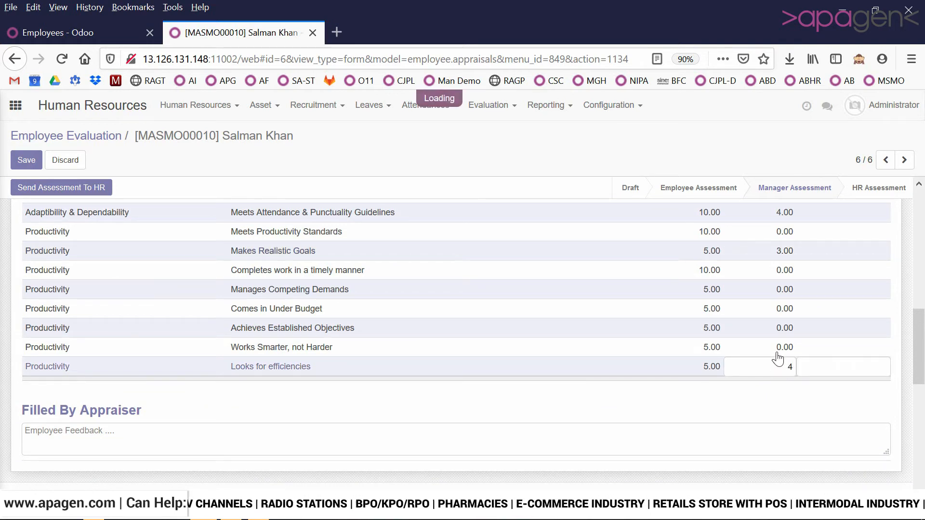
type("4")
left_click(777, 332)
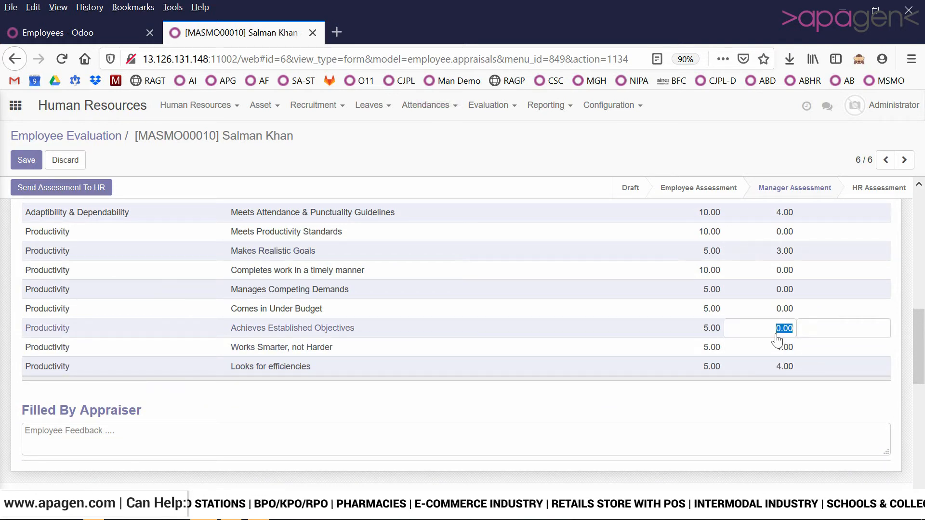
type("4")
- Set the manager's scores for Comes in Under Budget to 3 and the Productivity item Manages Competing Demands to 2
left_click(781, 312)
type("3")
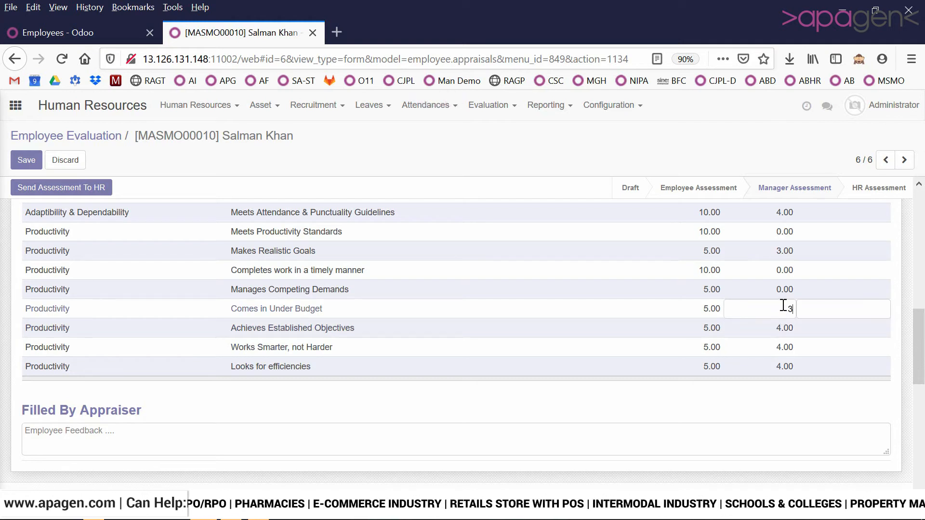
left_click(785, 289)
type("2")
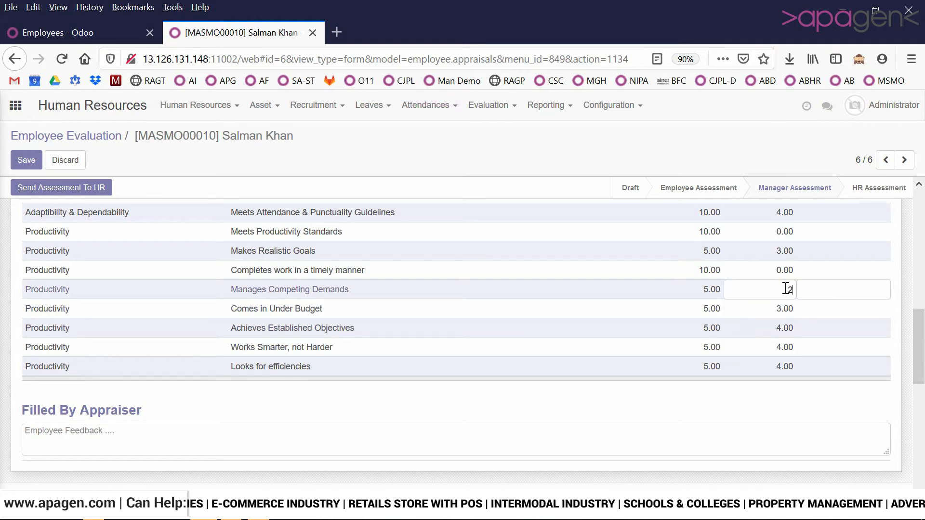
- Set the manager's scores for Completes work in a timely manner and Meets Productivity Standards to 5 each
left_click(774, 274)
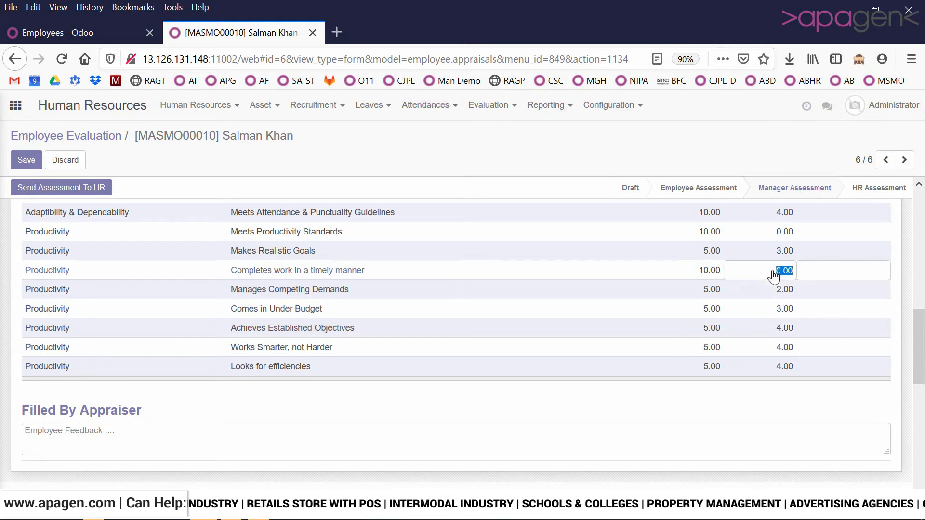
left_click(778, 252)
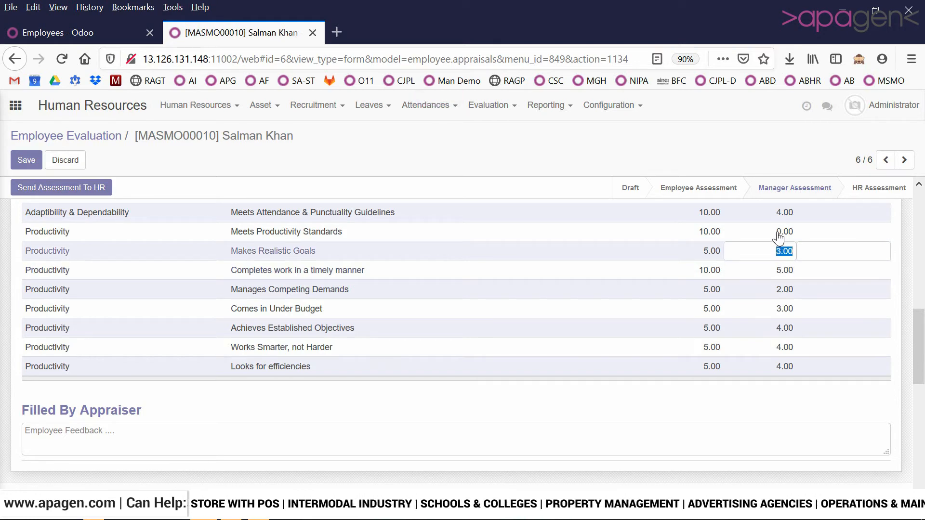
left_click(779, 235)
type("5")
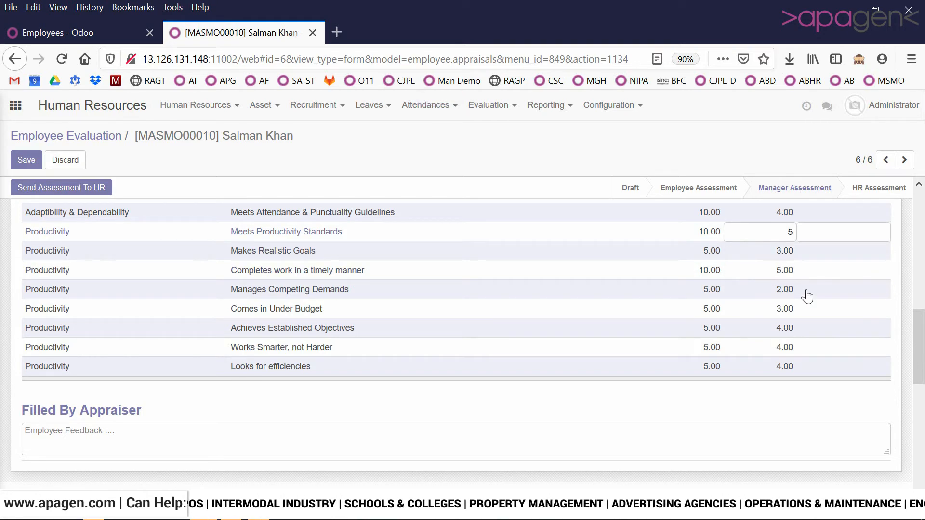
left_click(807, 446)
- Save the manager's scores on the evaluation and send the assessment to HR
scroll(808, 445, "up", 3)
scroll(524, 397, "up", 10)
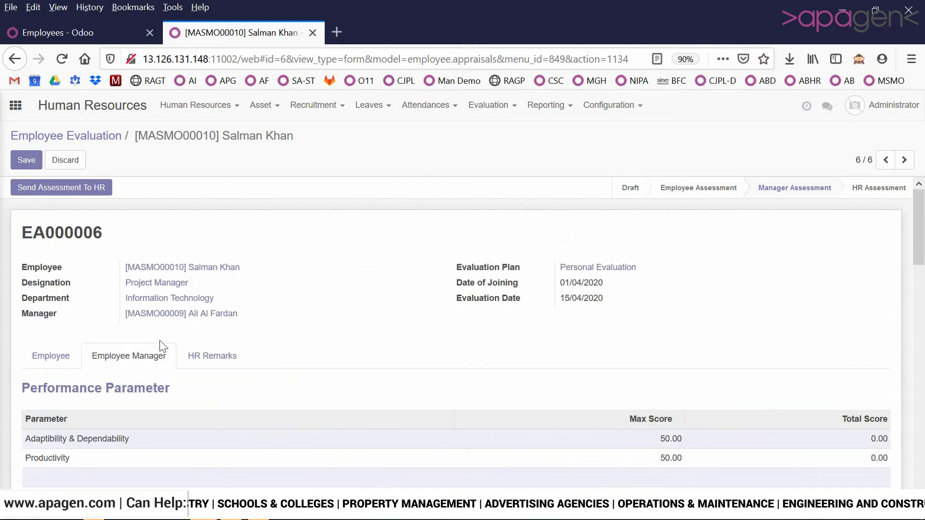
left_click(27, 162)
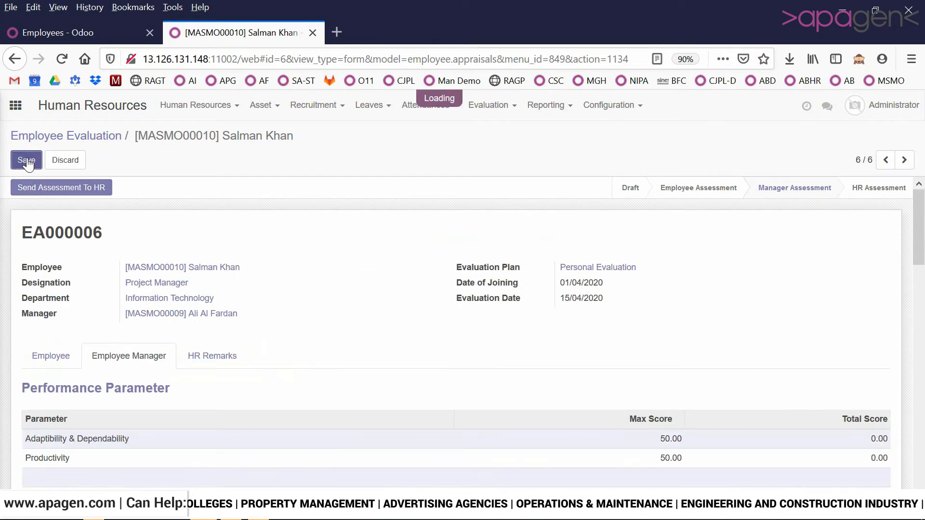
scroll(106, 347, "down", 6)
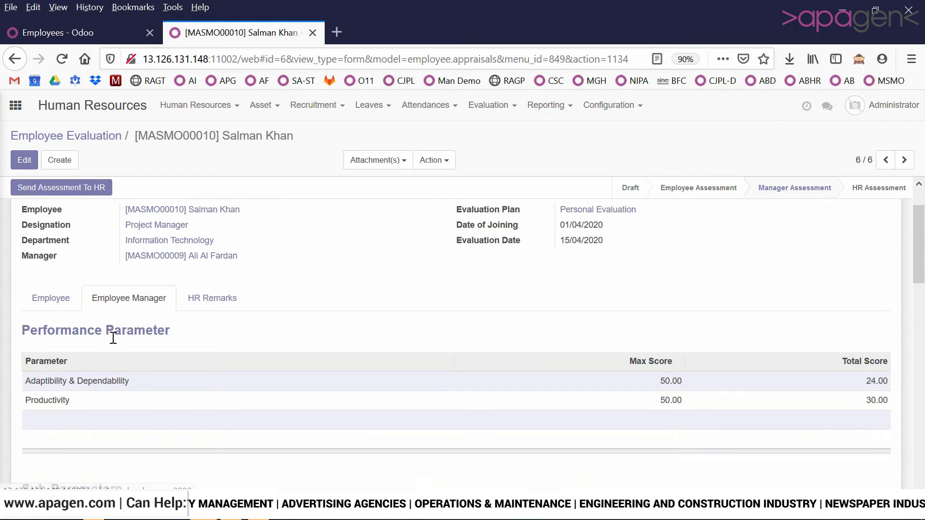
scroll(117, 362, "up", 6)
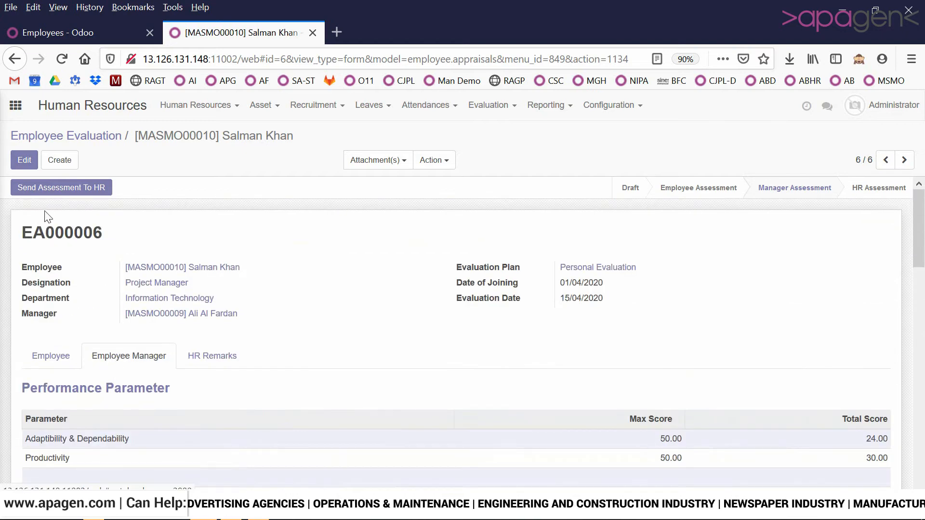
left_click(27, 162)
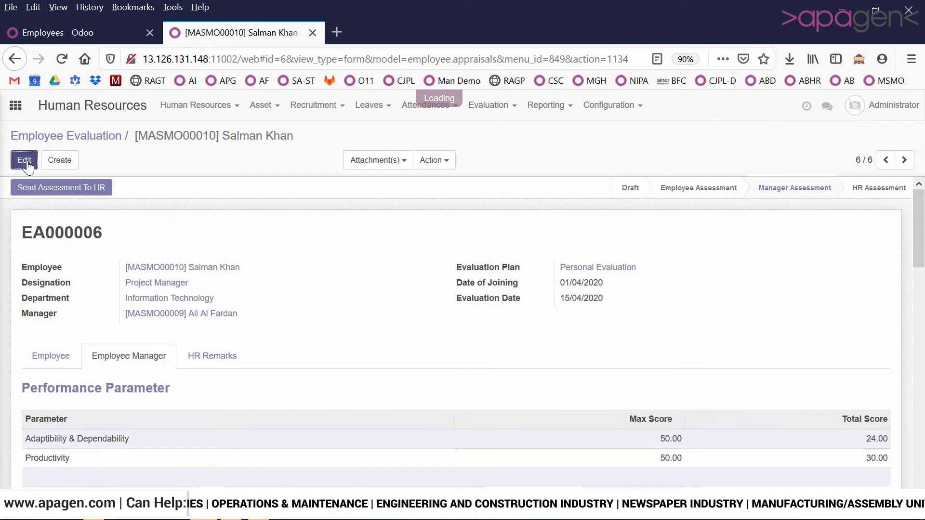
left_click(39, 187)
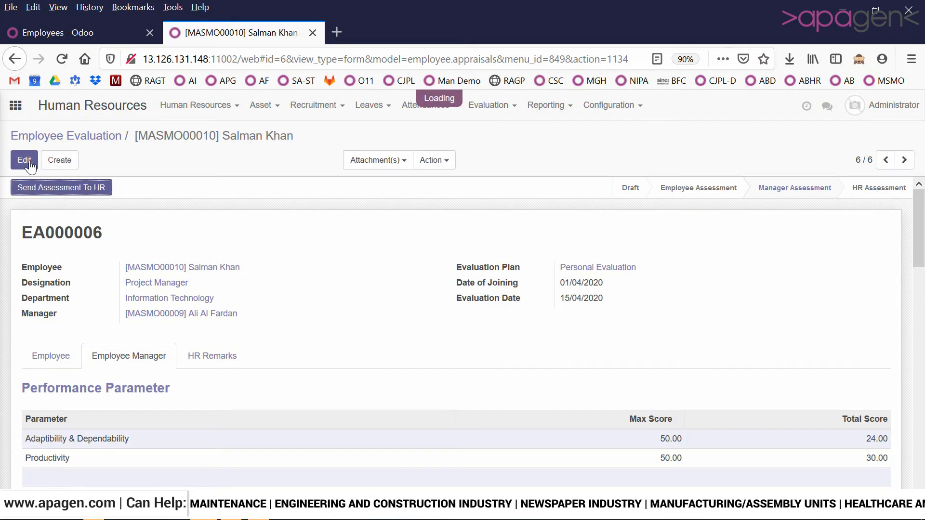
- Read the Regarding Employee Appraisal notification and the stage change in the evaluation's message log
scroll(144, 461, "down", 15)
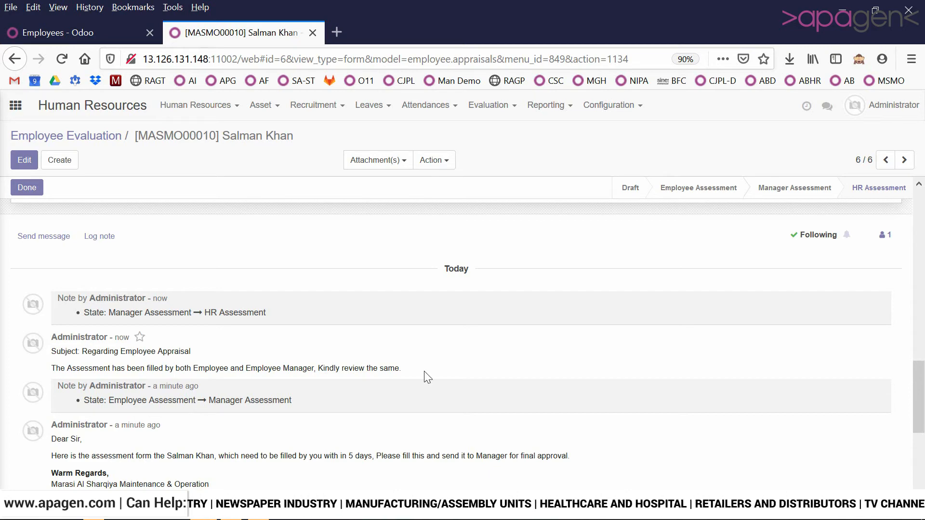
scroll(429, 378, "up", 15)
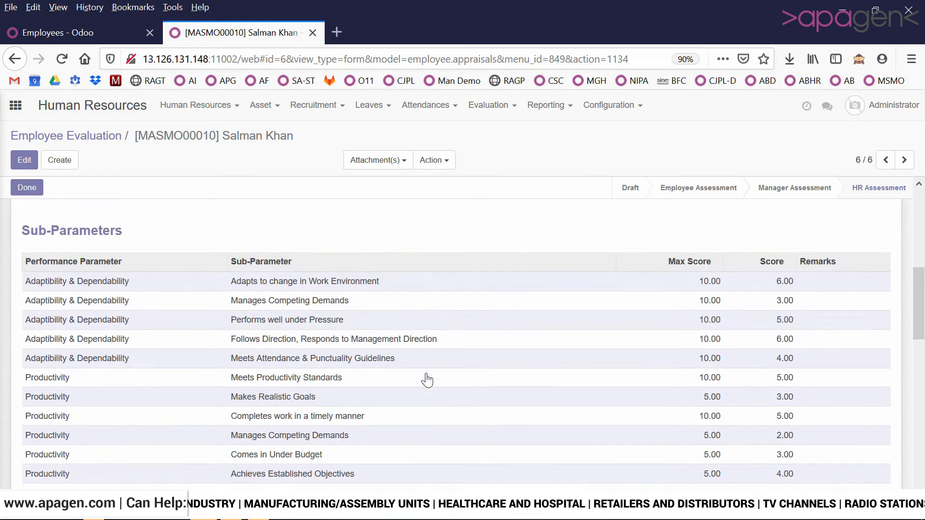
scroll(427, 379, "up", 2)
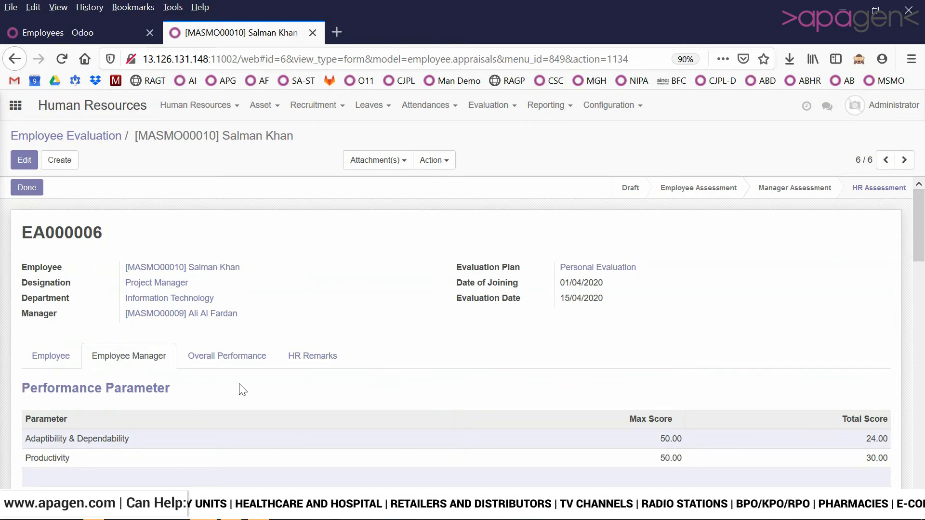
- Compare the performance parameter totals and sub-parameter scores given by the employee with those given by the employee manager
left_click(50, 355)
scroll(62, 349, "down", 5)
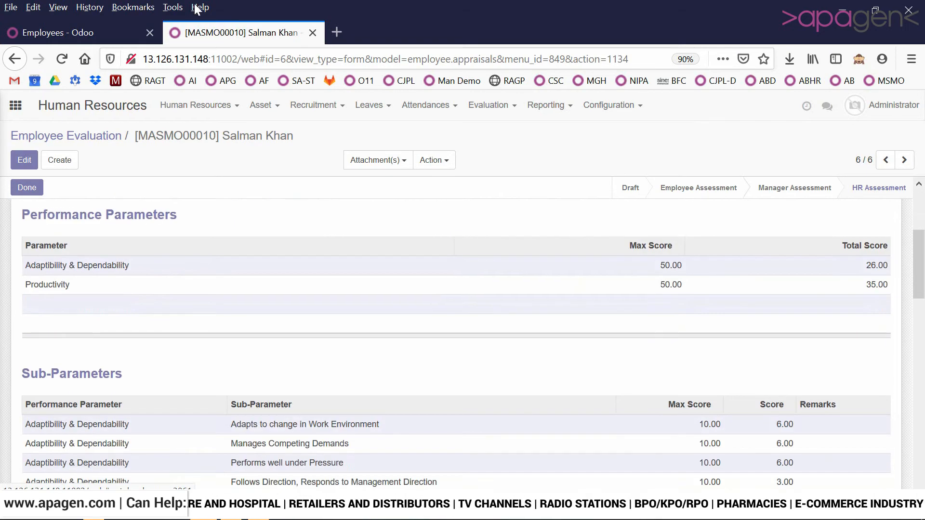
left_click(200, 7)
left_click(578, 367)
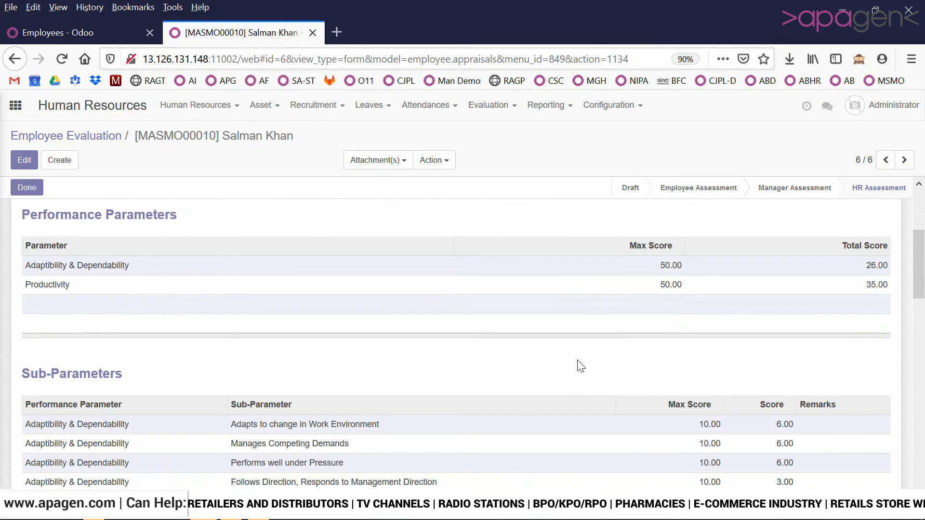
scroll(472, 367, "up", 3)
left_click(171, 355)
scroll(381, 402, "down", 5)
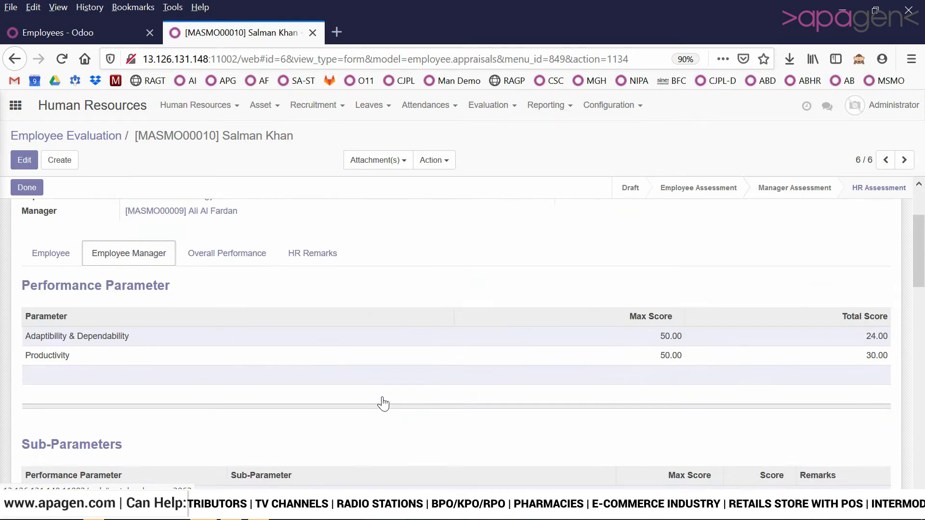
scroll(517, 354, "down", 3)
scroll(518, 354, "up", 8)
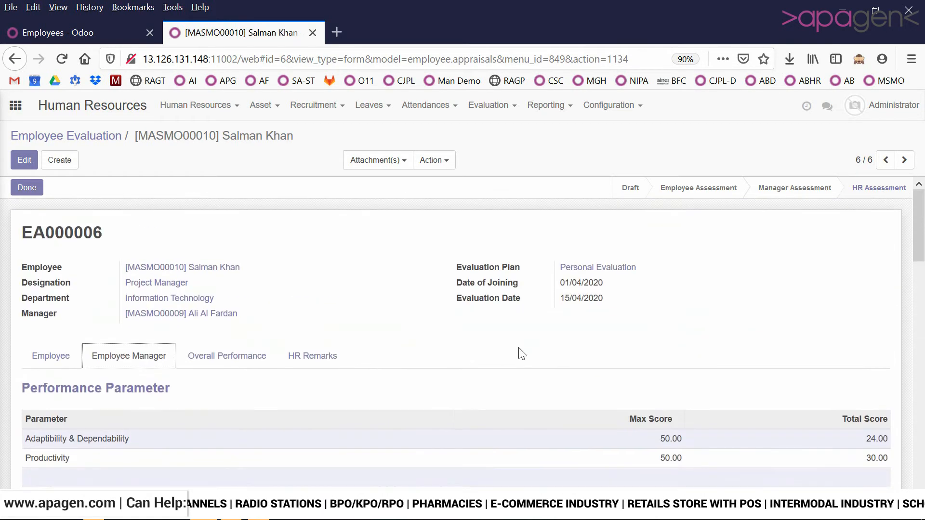
- Review the evaluation's overall performance totals and the combined sub-parameter scores
left_click(258, 365)
scroll(260, 368, "down", 2)
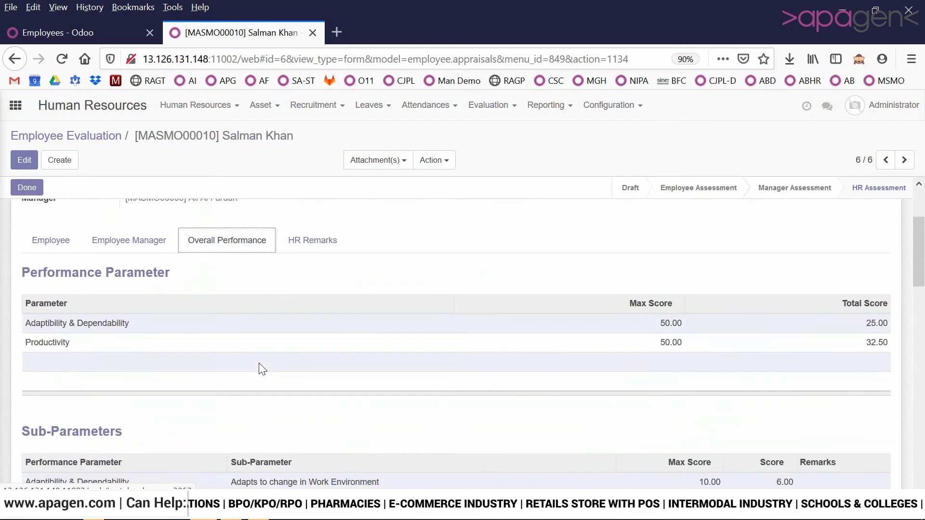
scroll(300, 289, "down", 1)
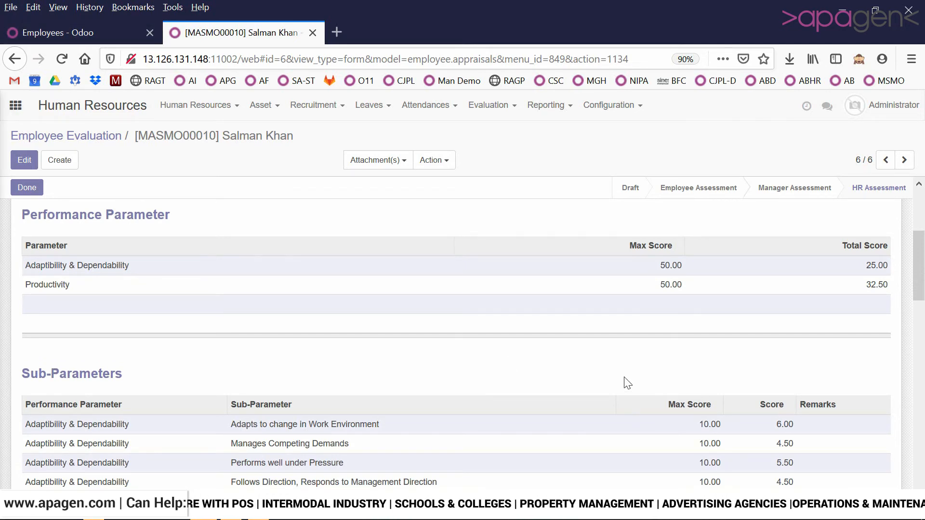
scroll(627, 383, "down", 1)
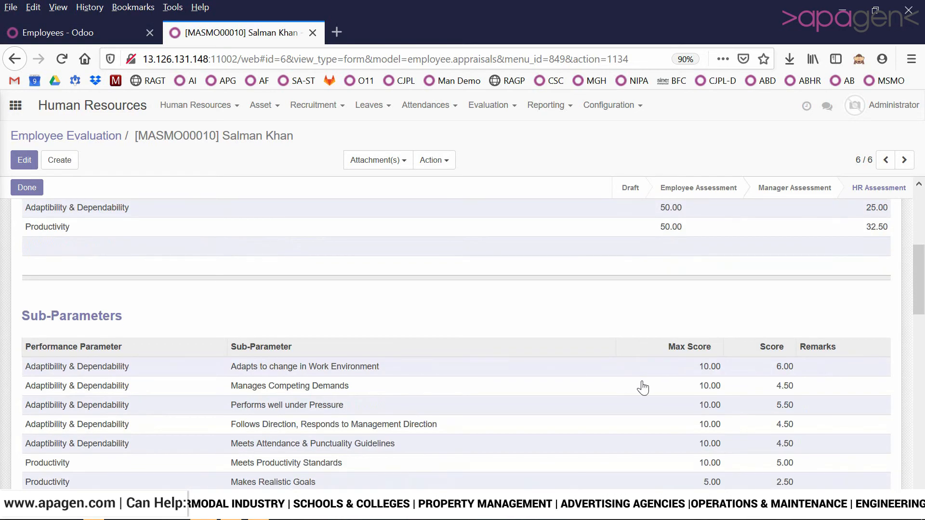
- Check the rating range and grade below the sub-parameter scores in the evaluation's overall performance
scroll(763, 384, "down", 5)
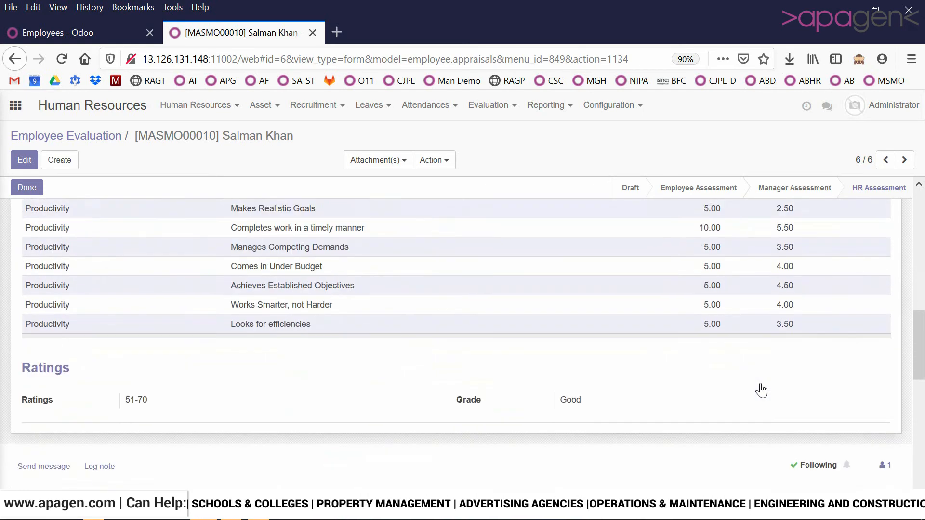
scroll(761, 388, "up", 6)
scroll(763, 389, "up", 1)
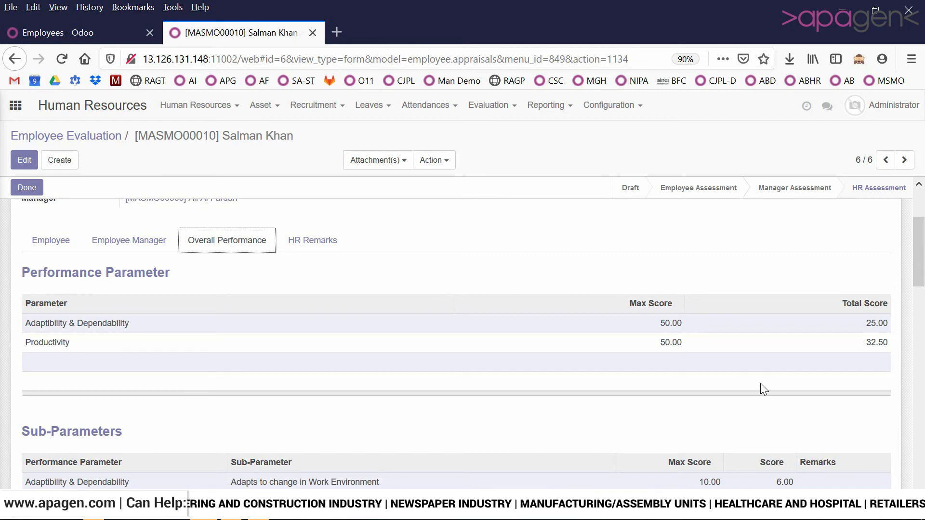
- Edit the evaluation's HR Remarks section, entering "chgjvb" as HR remarks, "dfghb" as internal notes and "fg hnjm n," as public notes
left_click(328, 253)
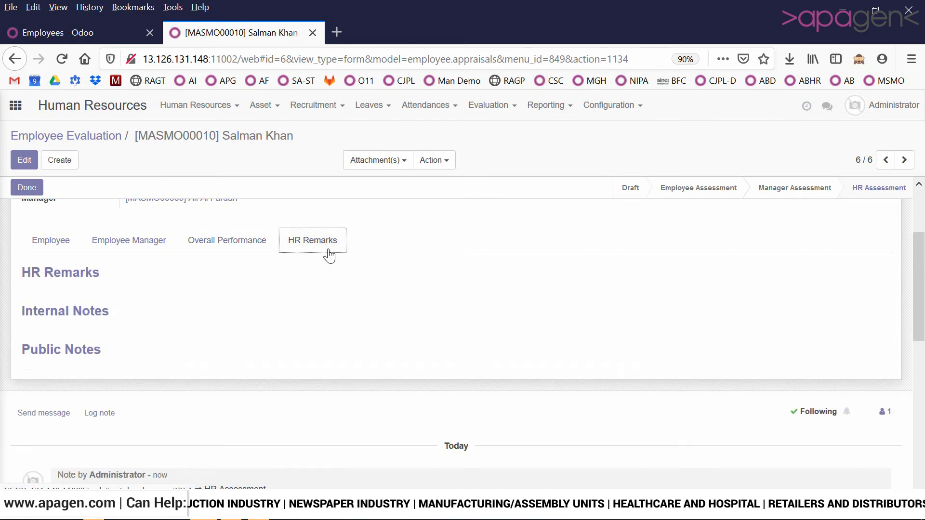
scroll(356, 318, "up", 3)
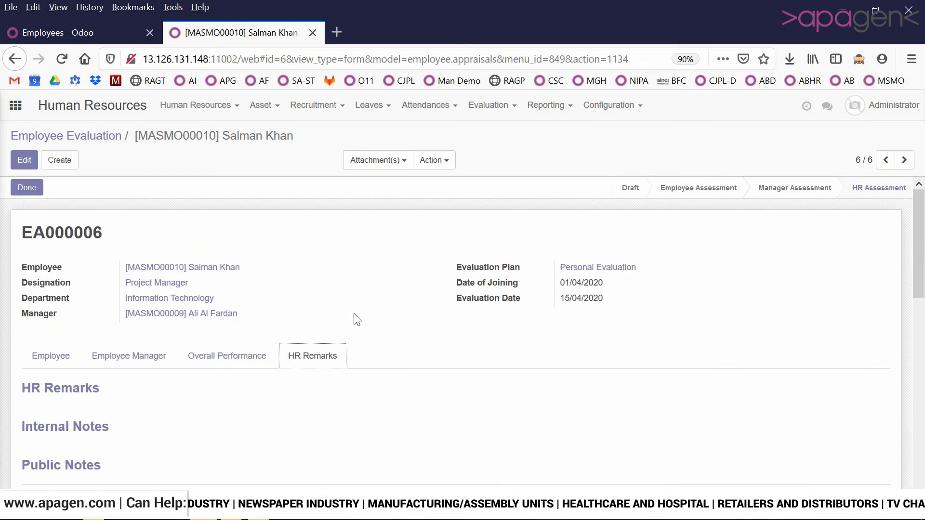
left_click(25, 159)
scroll(212, 337, "down", 2)
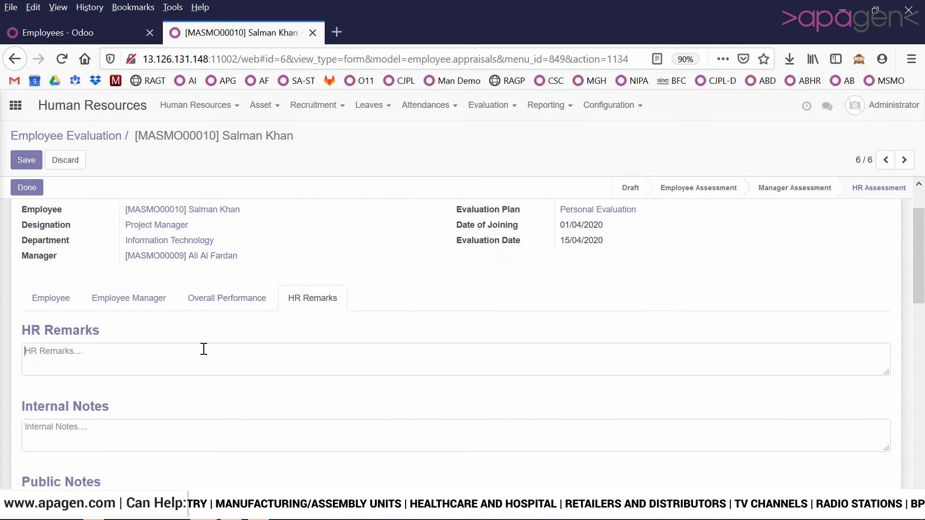
left_click(204, 349)
type("chgjvb")
key("Tab")
type("df")
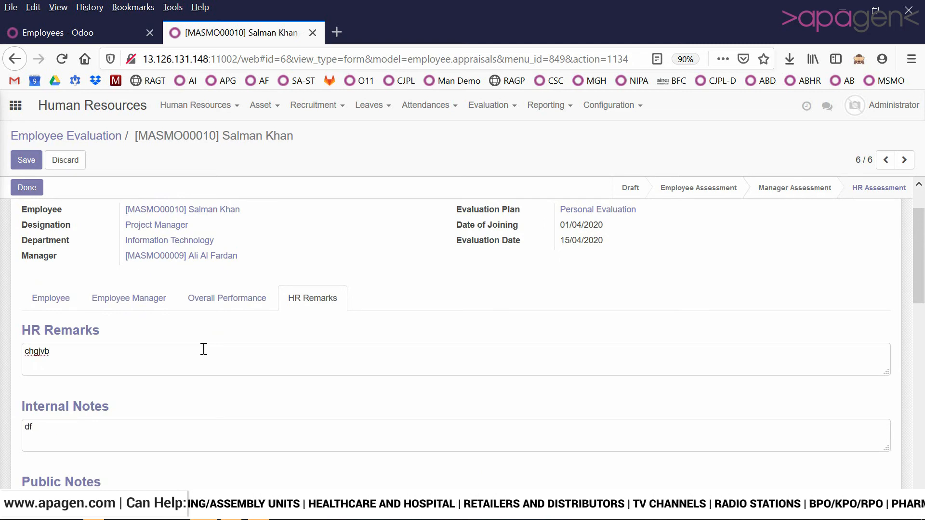
type("ghb")
key("Tab")
type("fg")
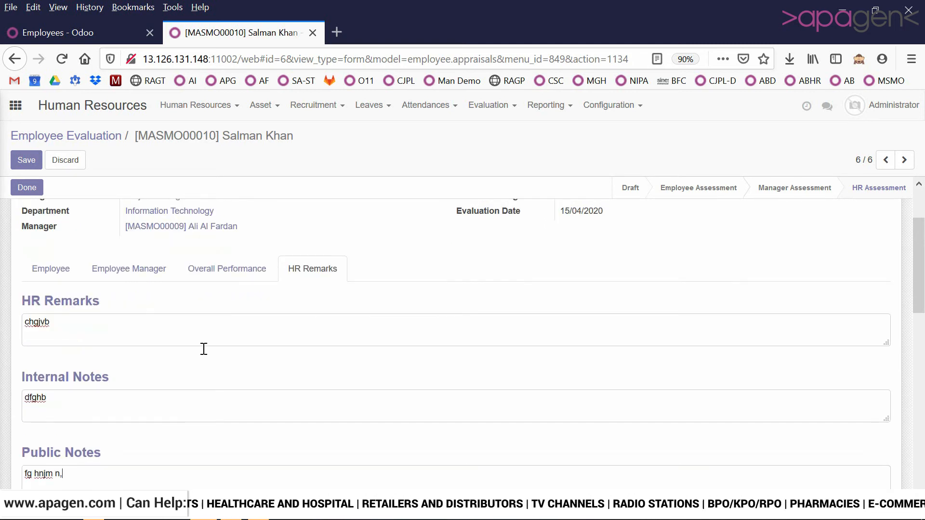
- Mark the evaluation's HR assessment as done
scroll(33, 256, "up", 3)
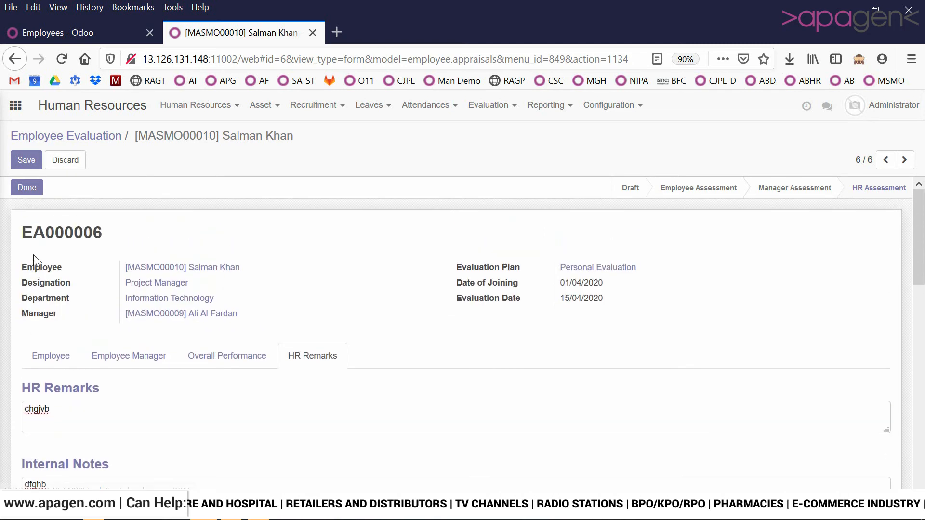
left_click(26, 191)
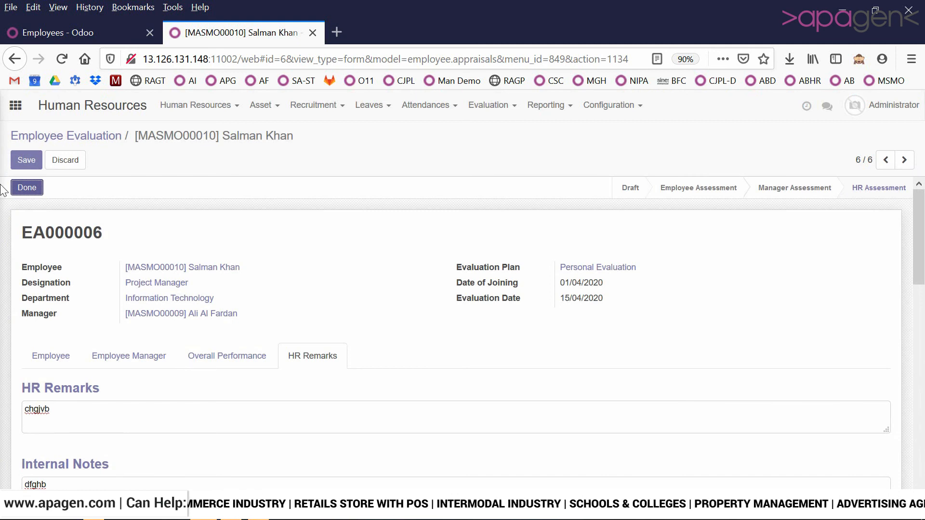
left_click(35, 194)
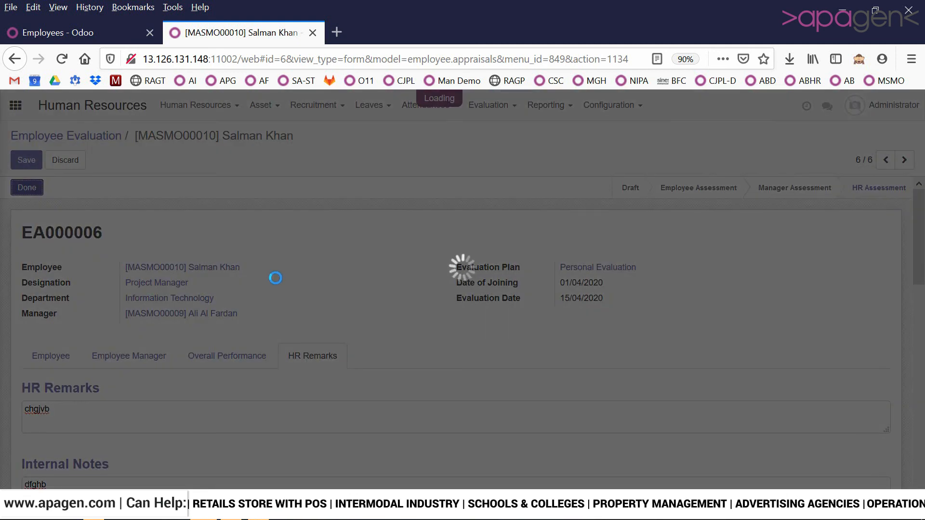